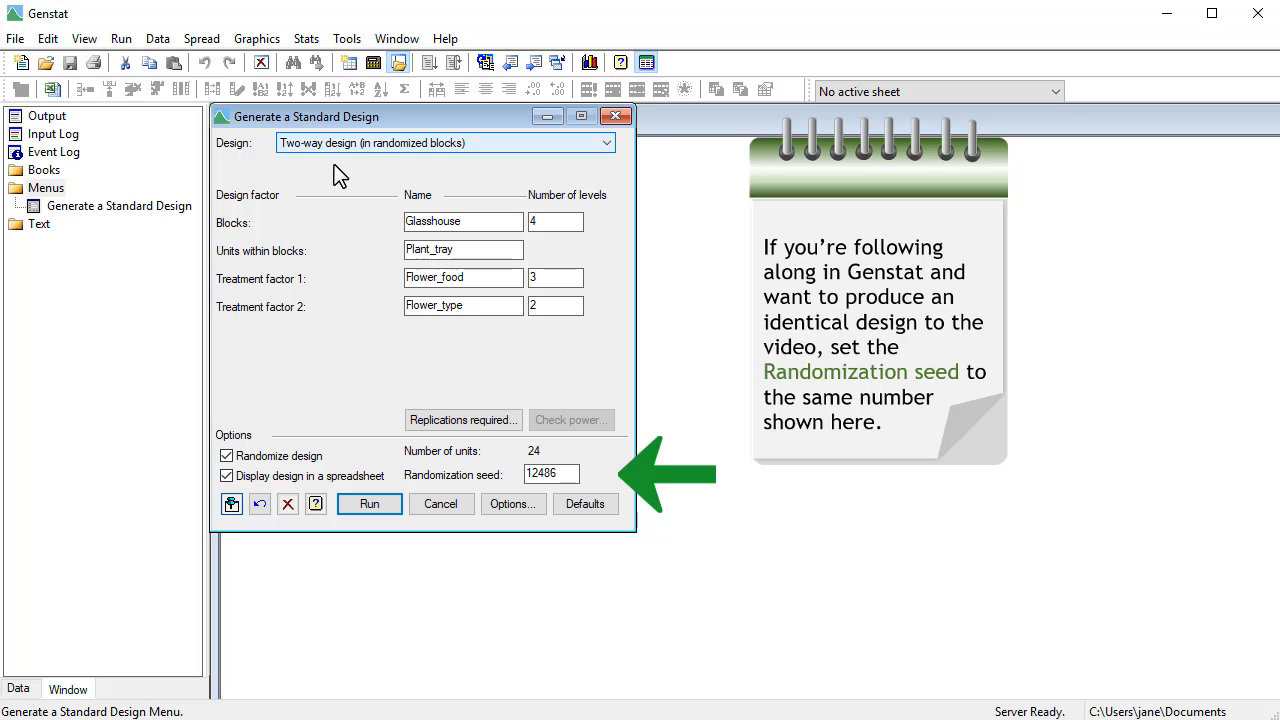
- Generate the two-way randomized block design and move its spreadsheet clear of the output text
left_click(389, 500)
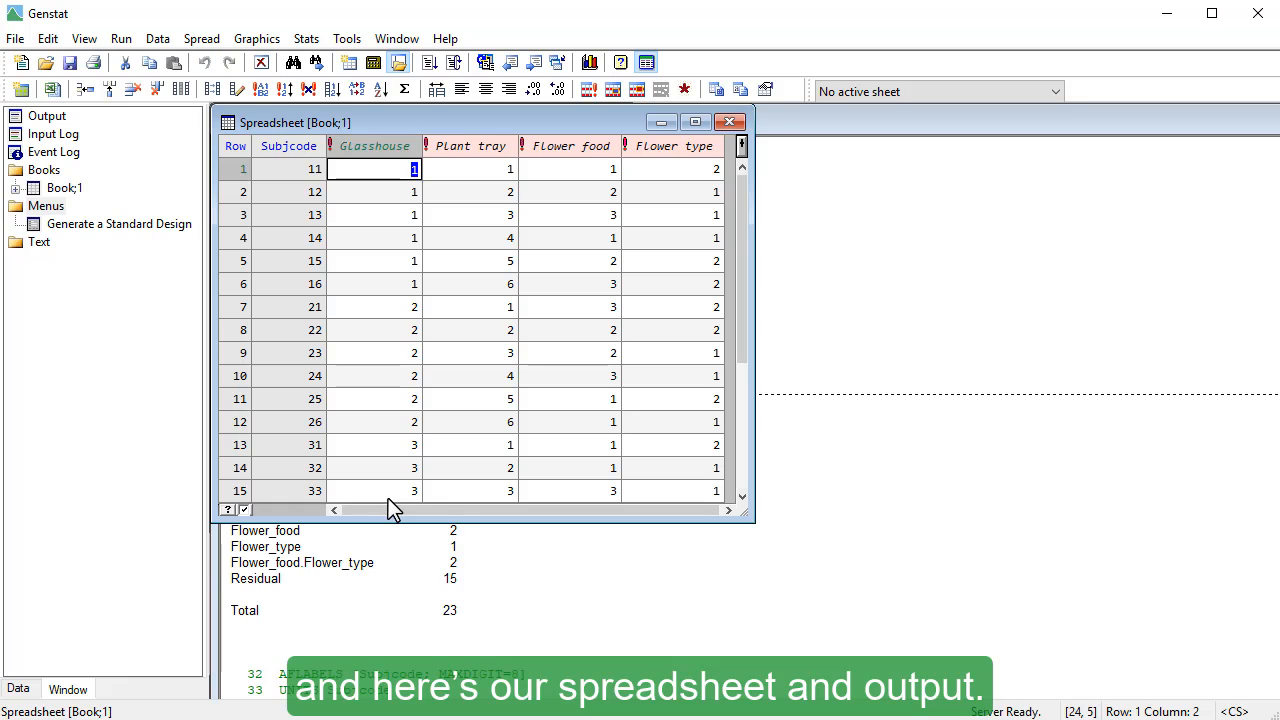
mouse_move(575, 120)
left_mouse_down()
mouse_move(599, 136)
mouse_move(1068, 131)
left_mouse_up()
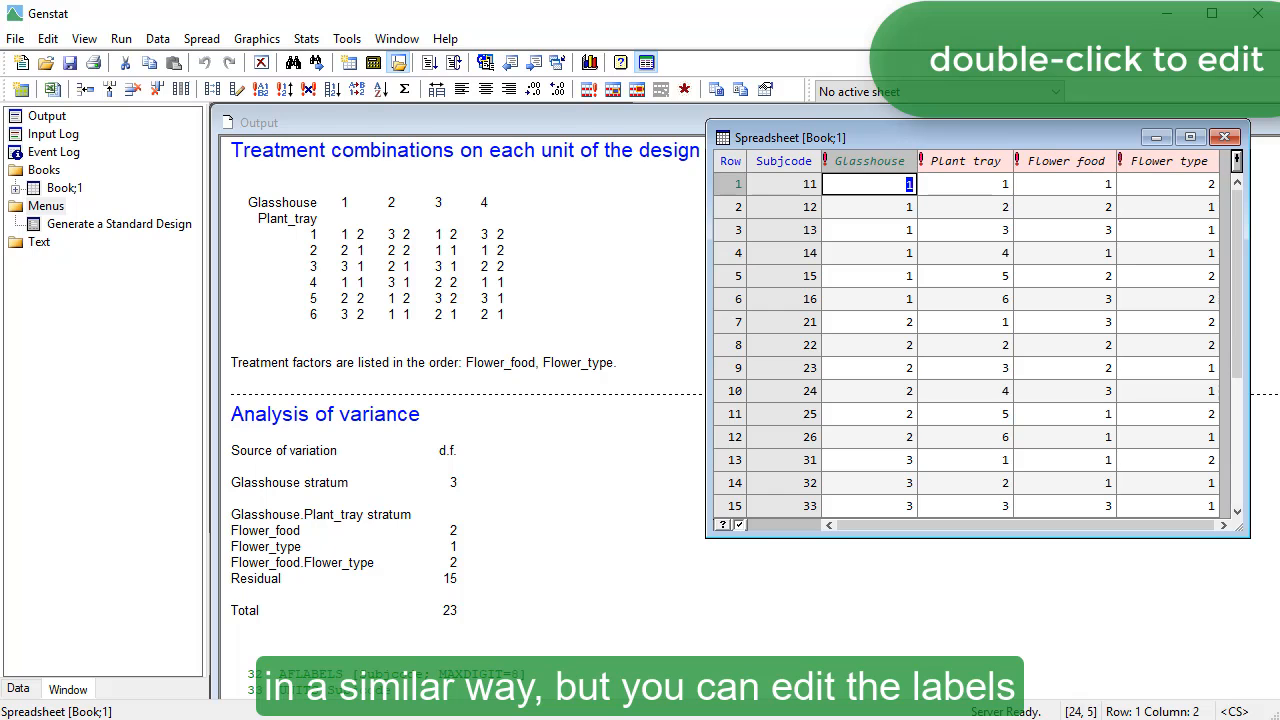
- Label the three Flower_food factor levels Control (water), ACME flower food and NEW Brand X
double_click(1046, 156)
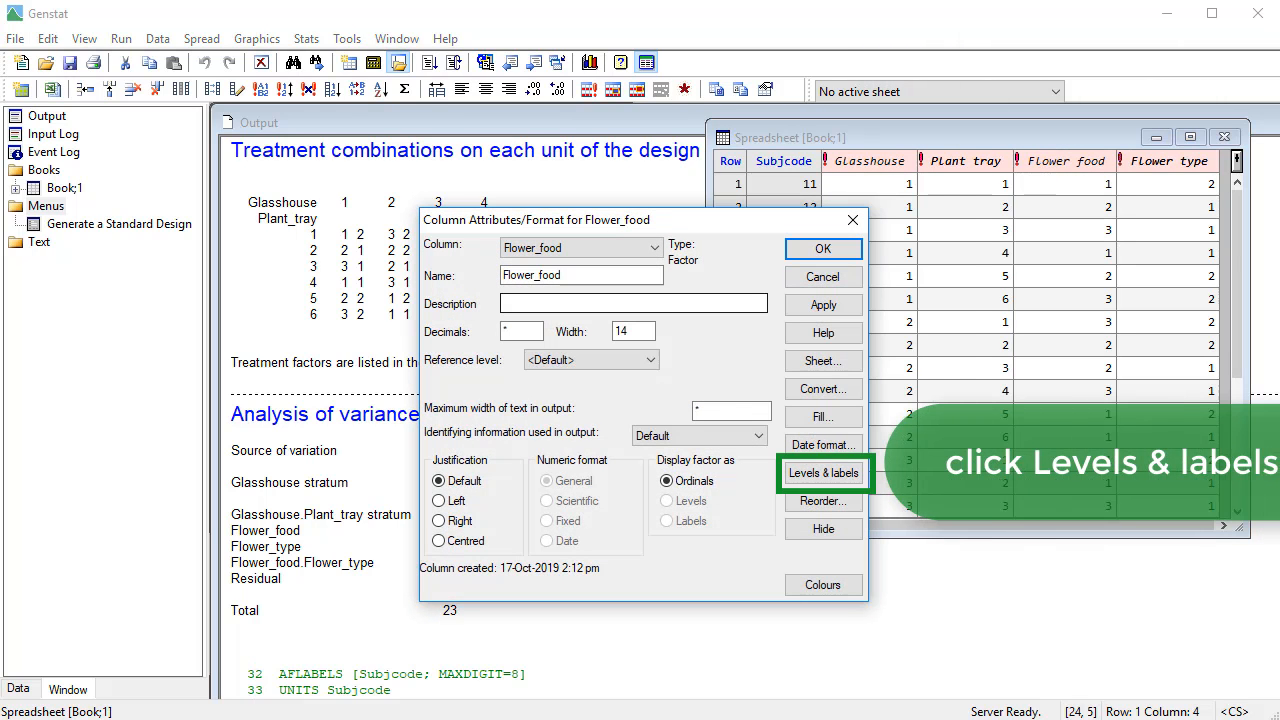
left_click(823, 473)
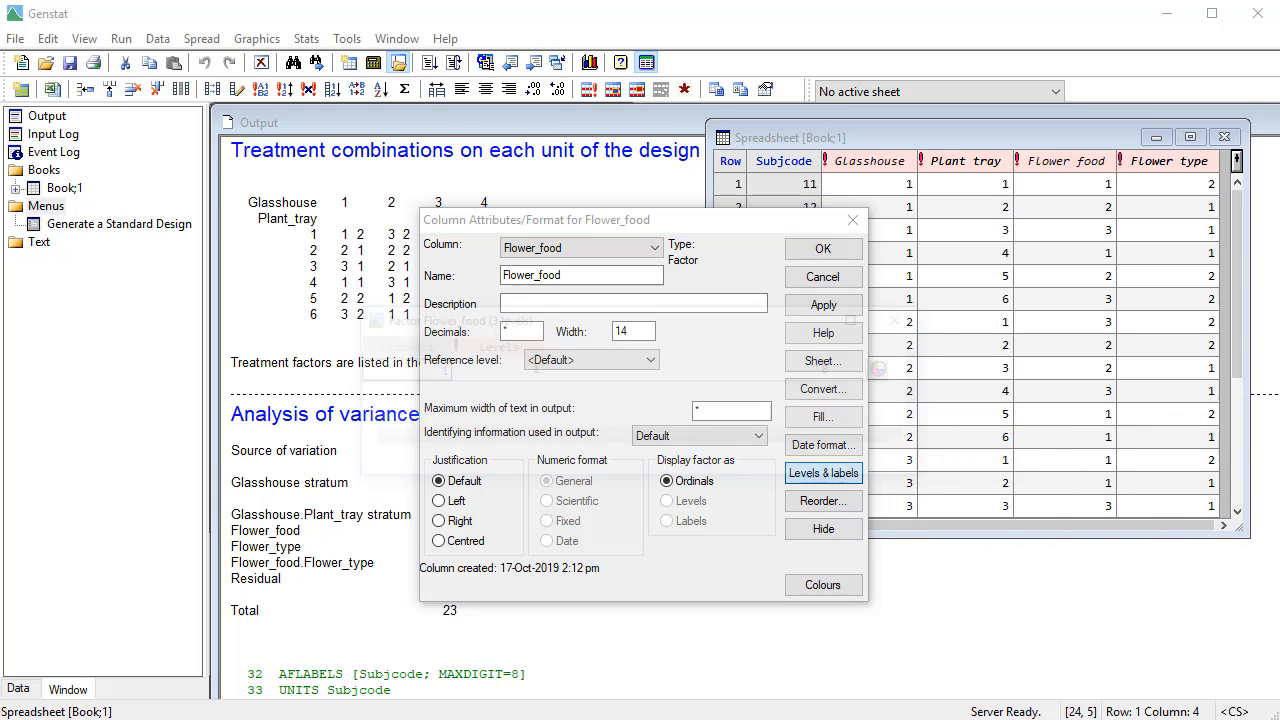
type("Co")
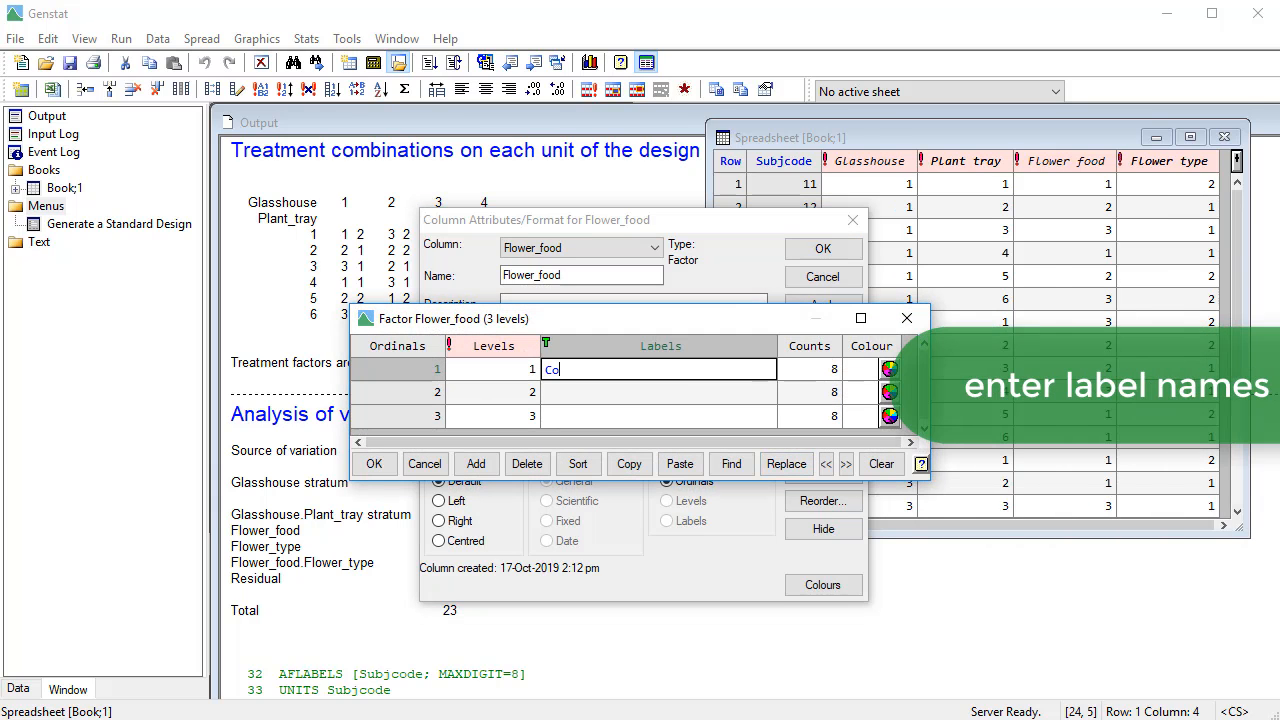
type("ntrol (")
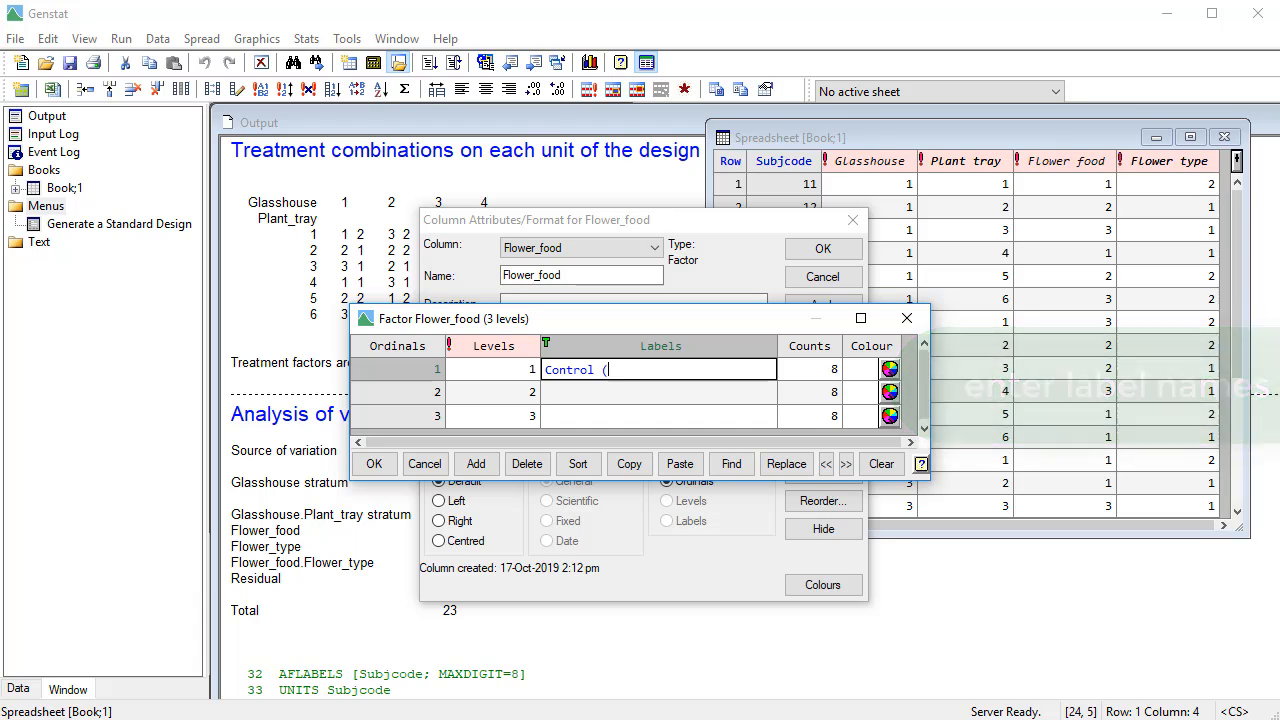
type("water)")
key("Return")
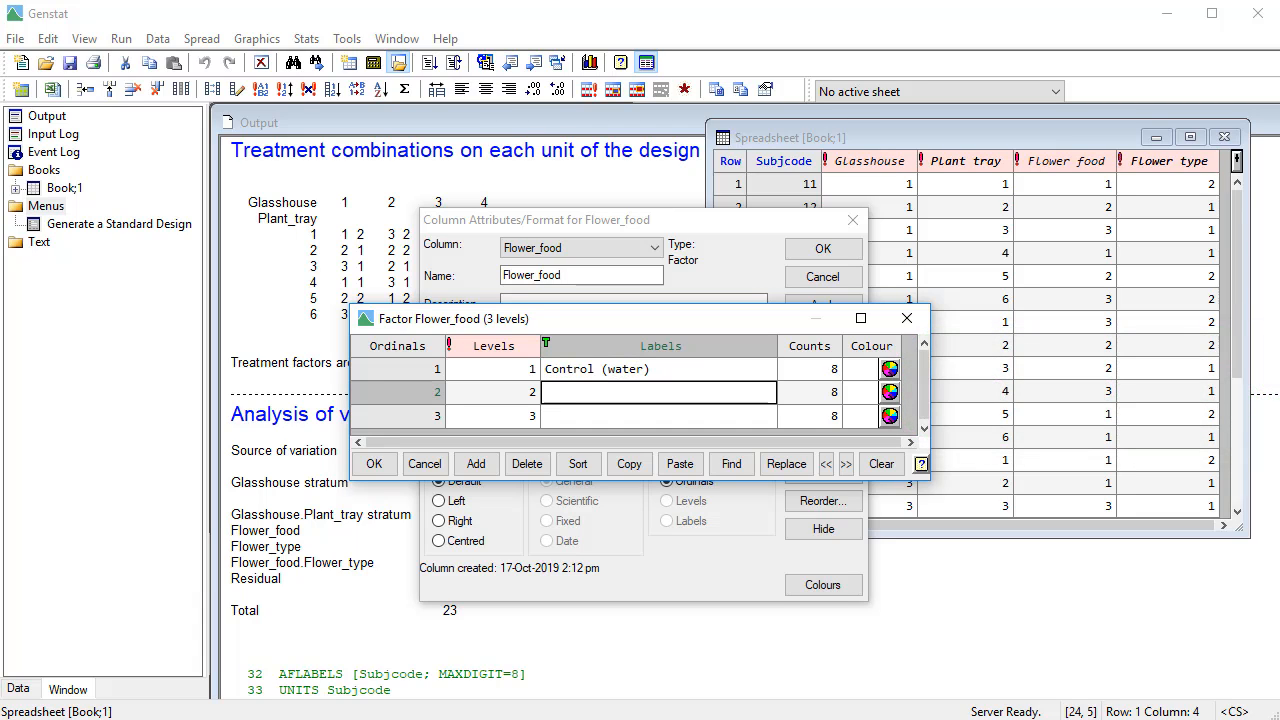
type("ACME flower food")
key("Return")
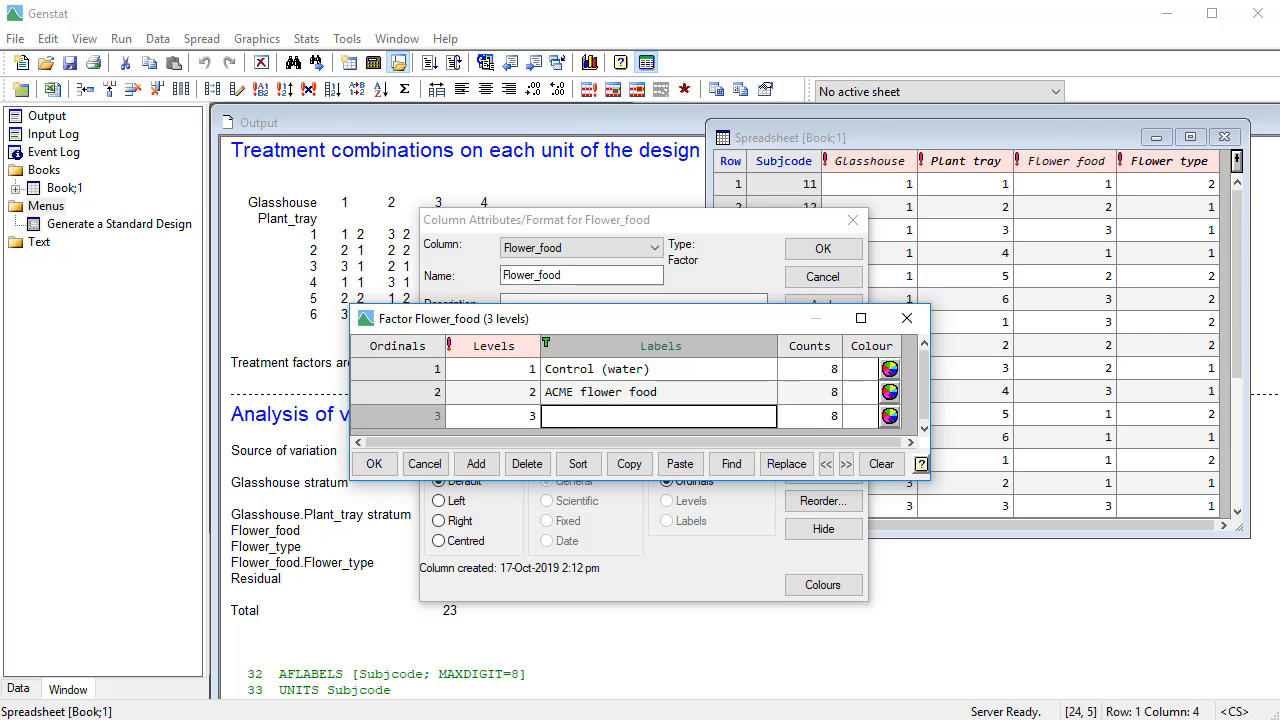
type("NEW Brand X")
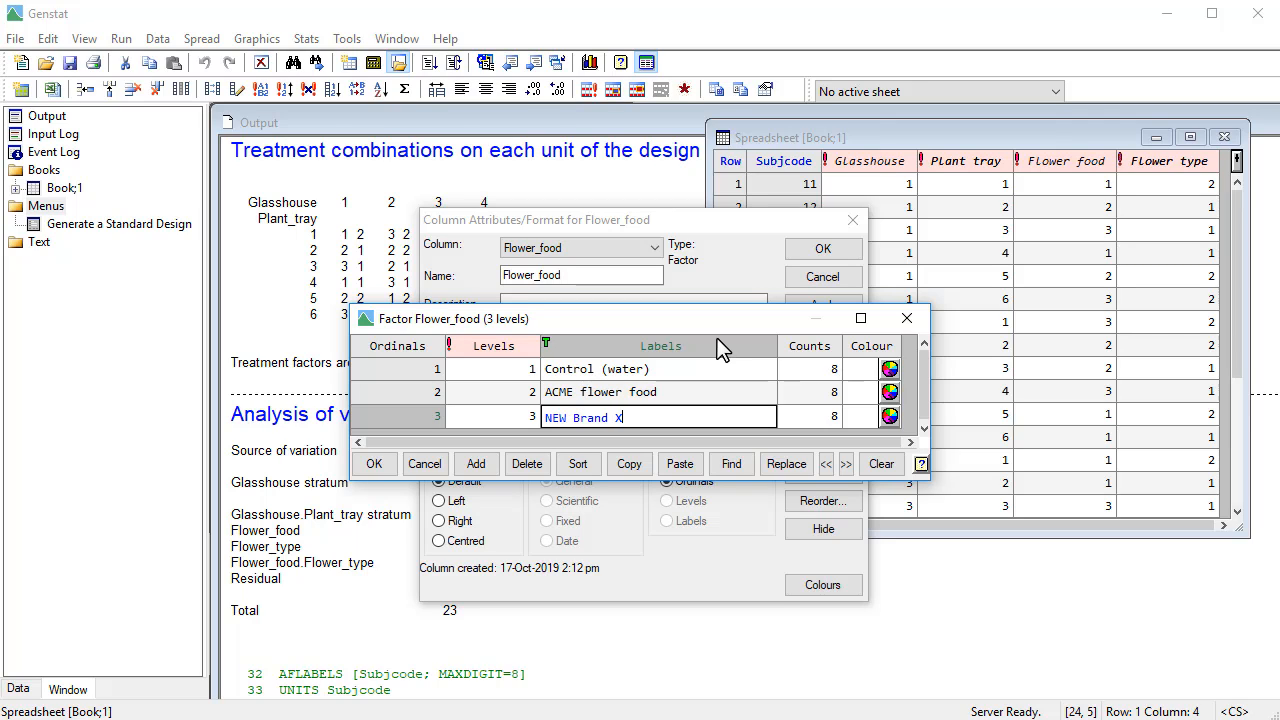
left_click(390, 470)
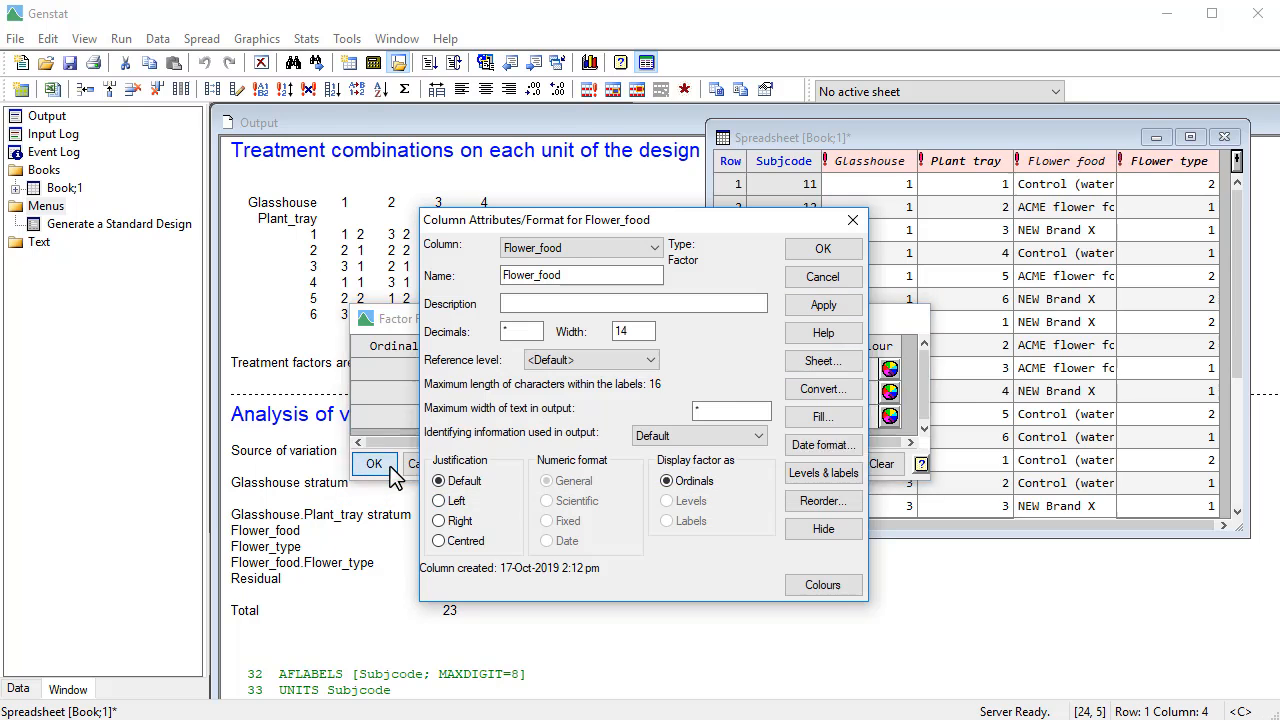
left_click(800, 252)
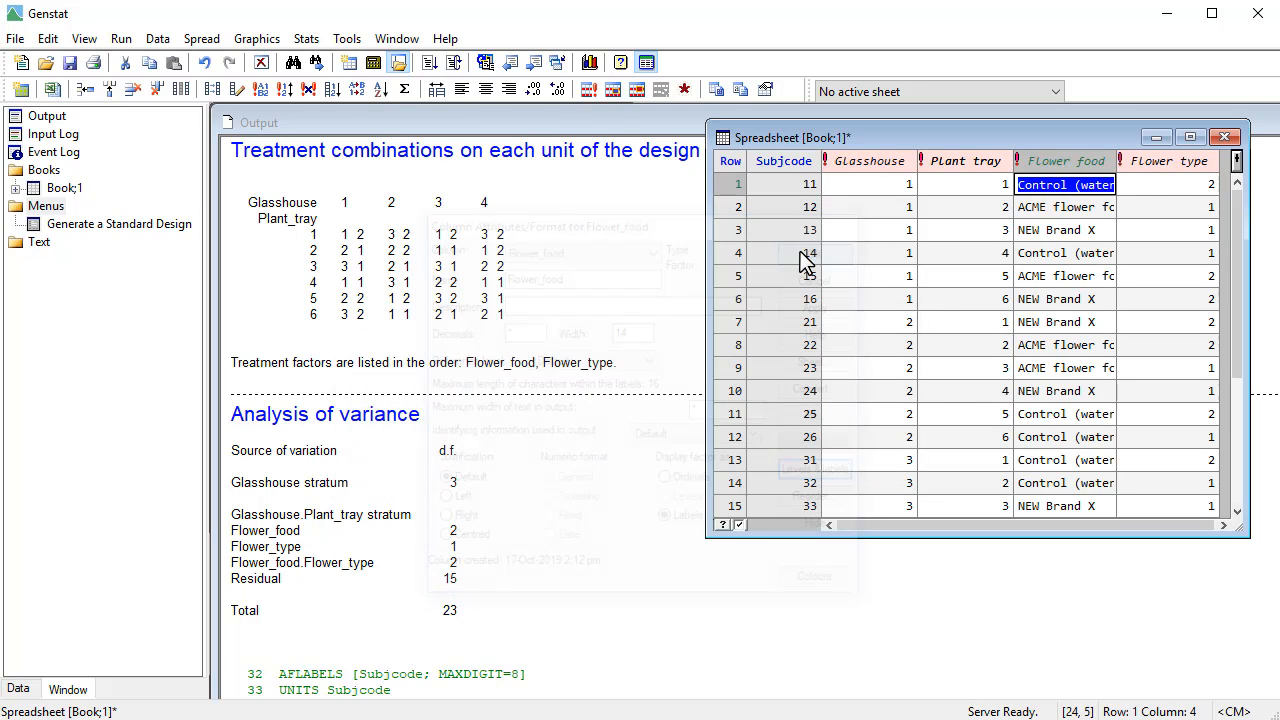
- Label the two Flower_type levels Purple and Yellow, and widen the Flower food column to fit its labels
double_click(1147, 168)
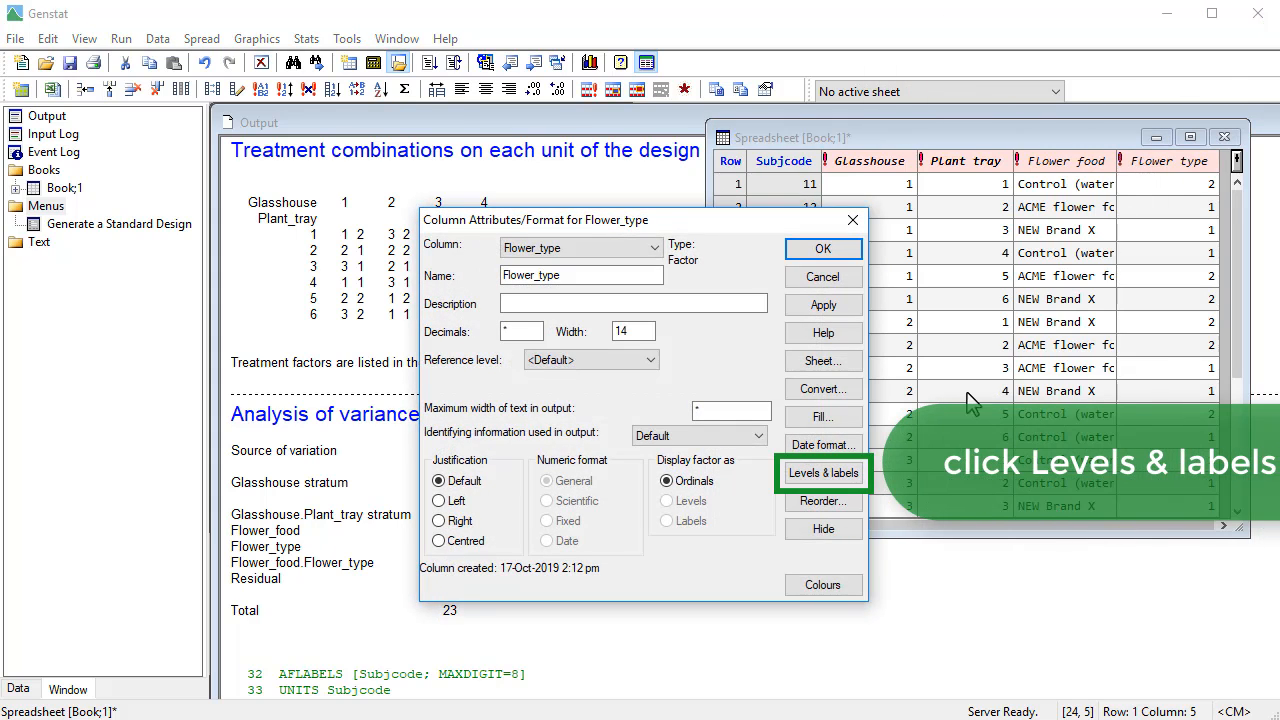
left_click(843, 480)
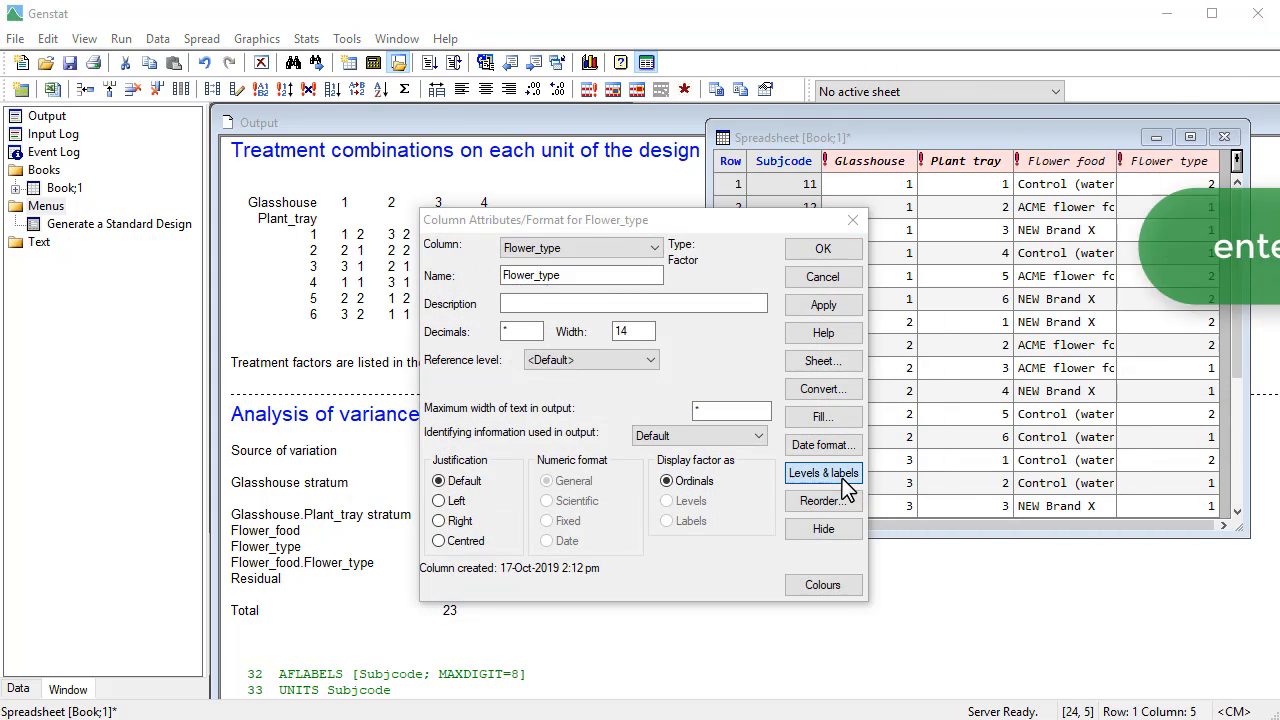
type("Pur")
type("ple")
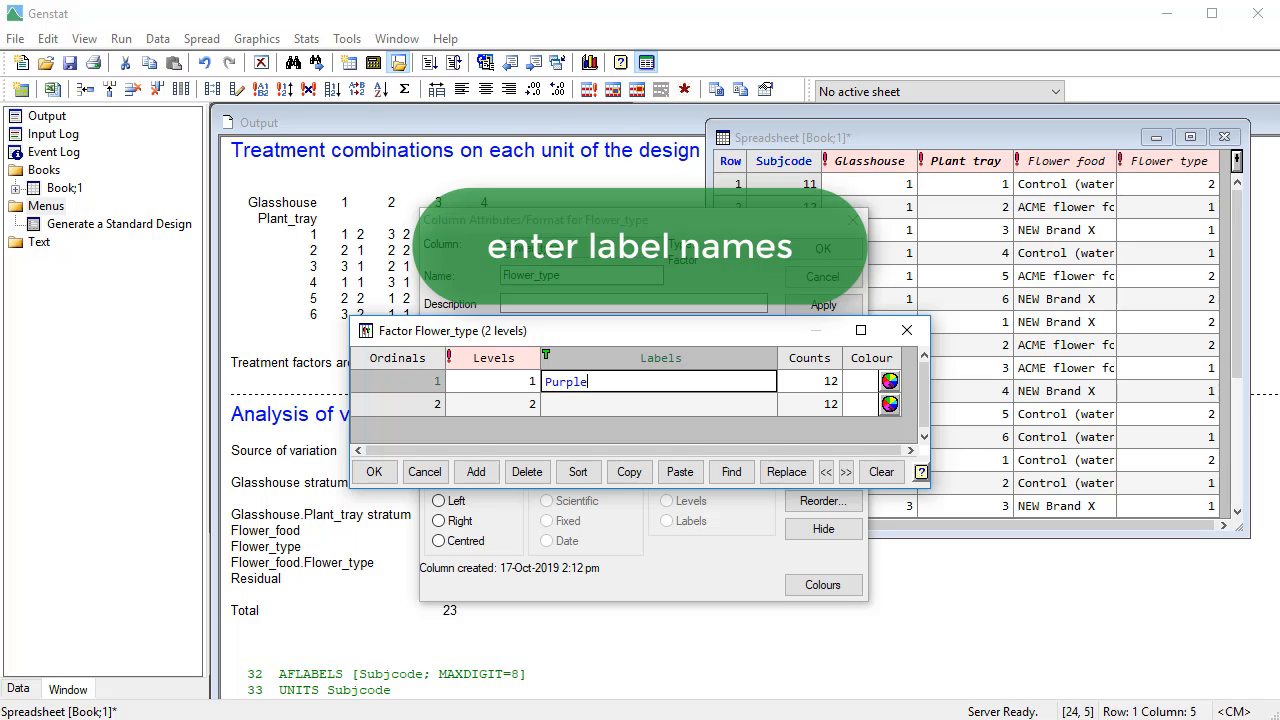
key("Return")
type("Yellow")
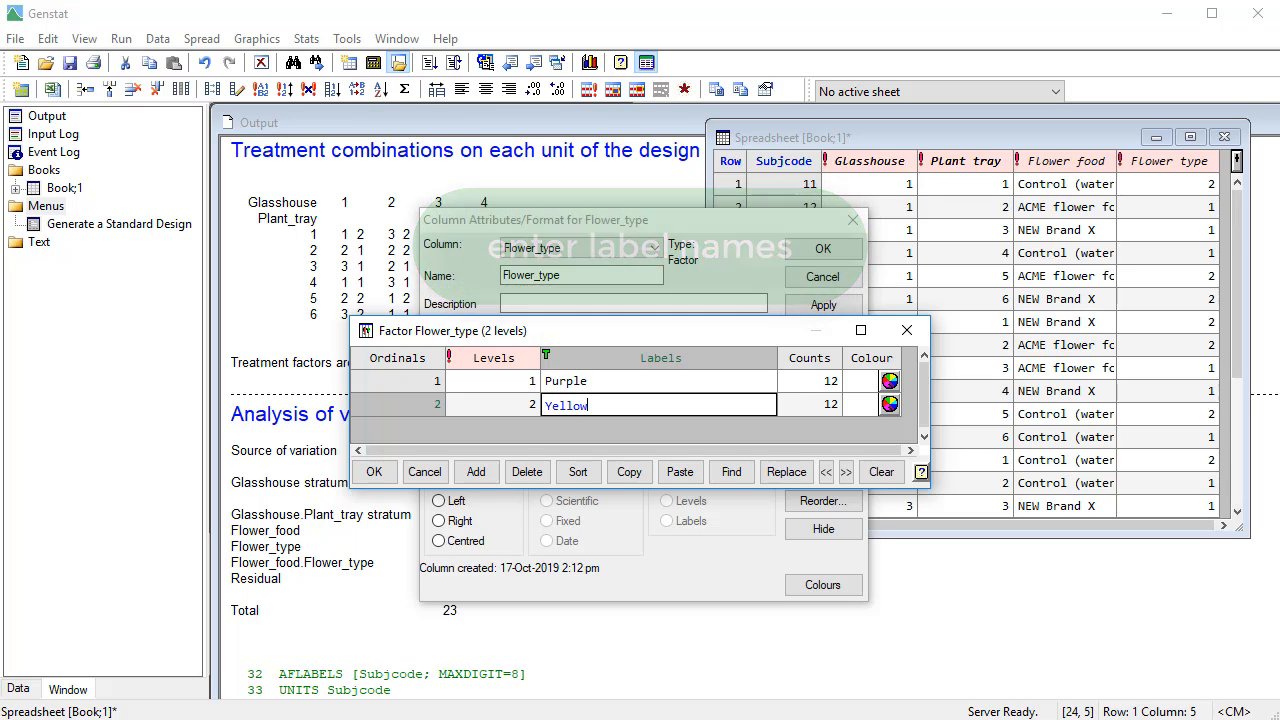
left_click(374, 472)
left_click(823, 249)
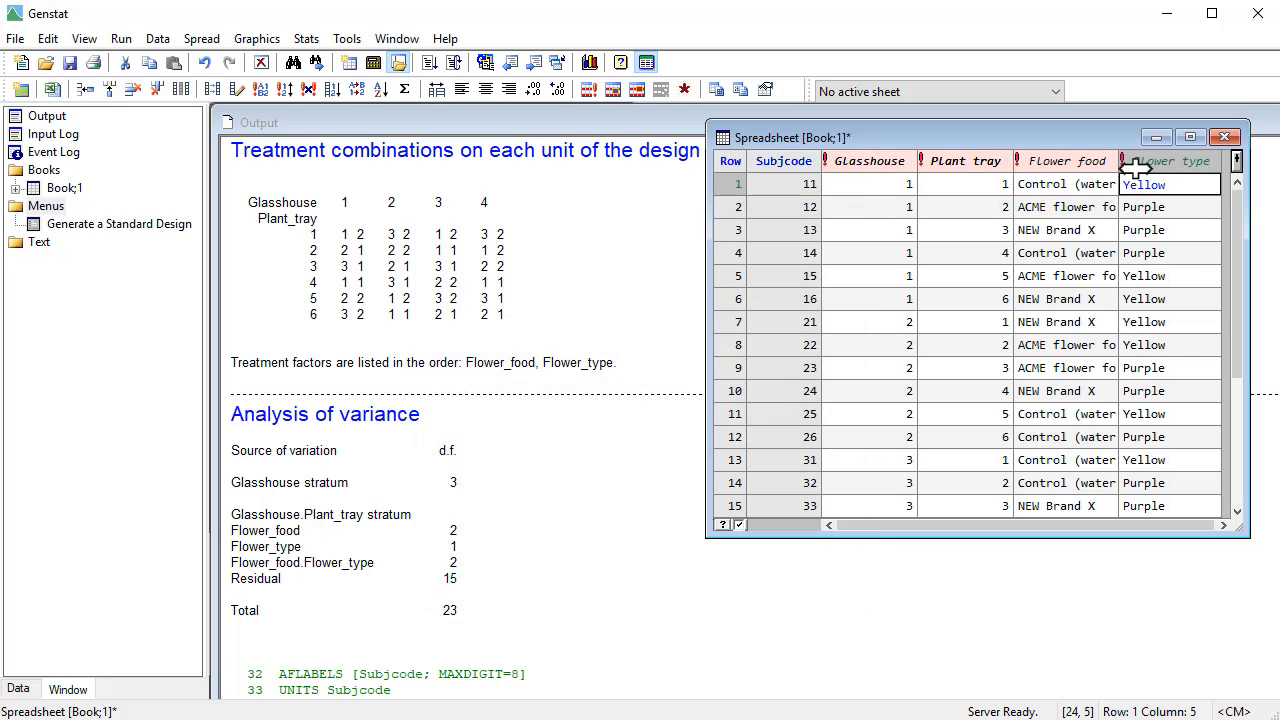
left_click_drag(1116, 164, 1137, 170)
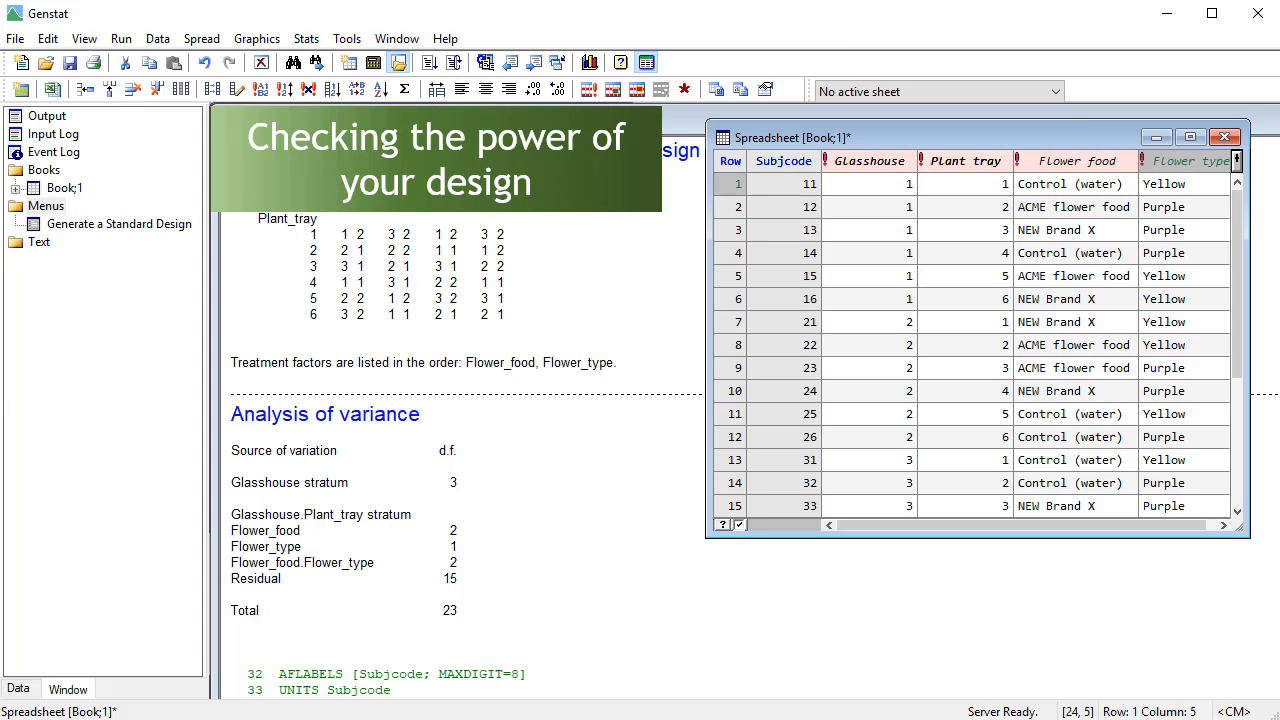
- Set up a power check for the generated design with a difference of 2, residual mean square 0.5 and a two-sided test
left_click(1156, 138)
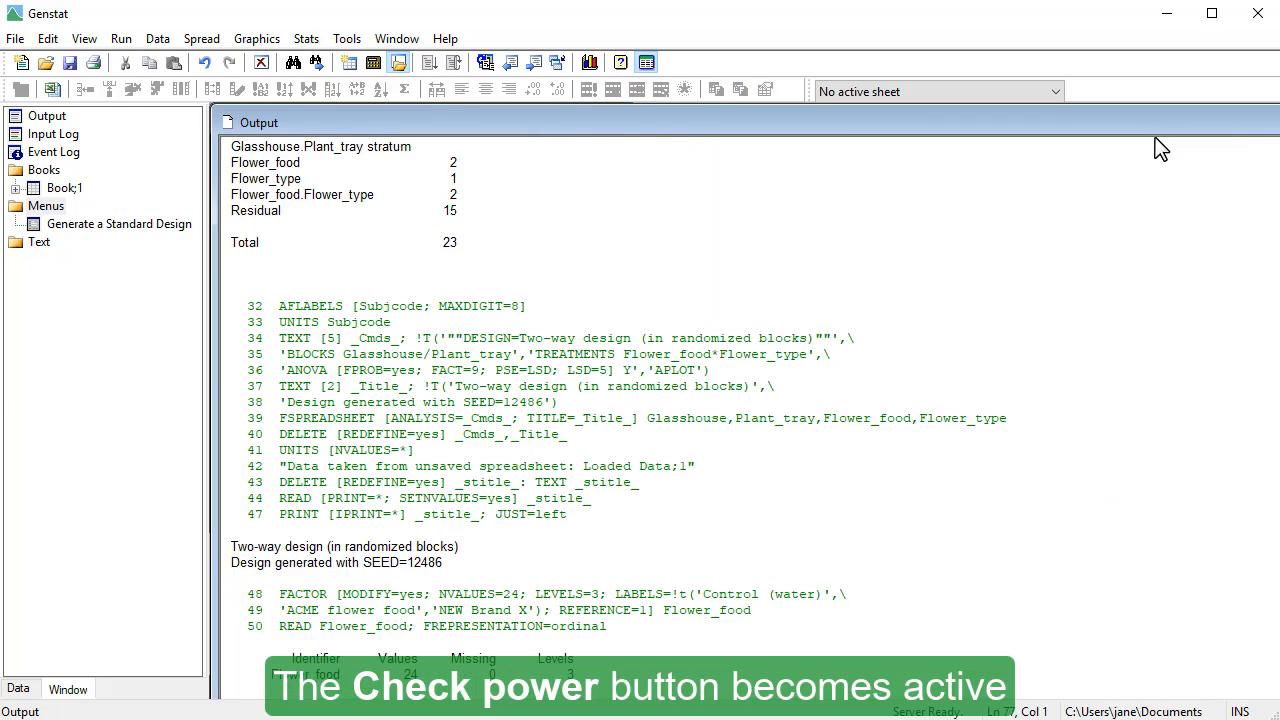
double_click(168, 226)
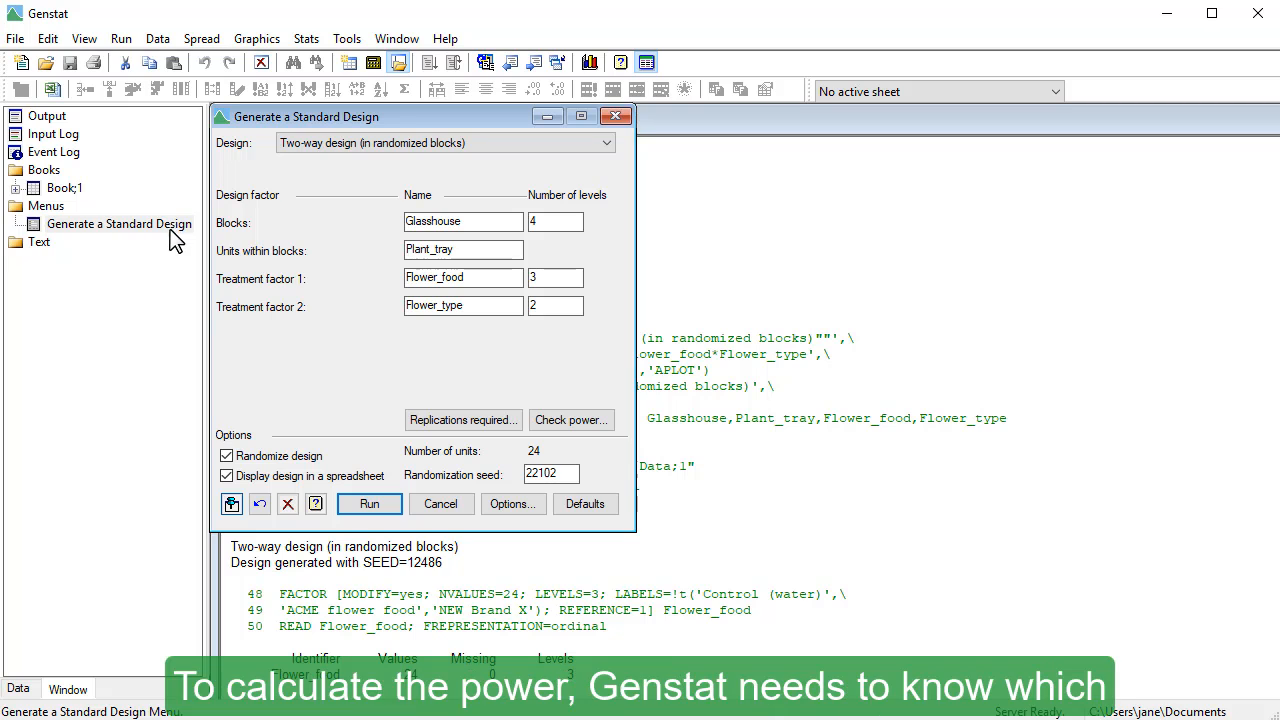
left_click(545, 419)
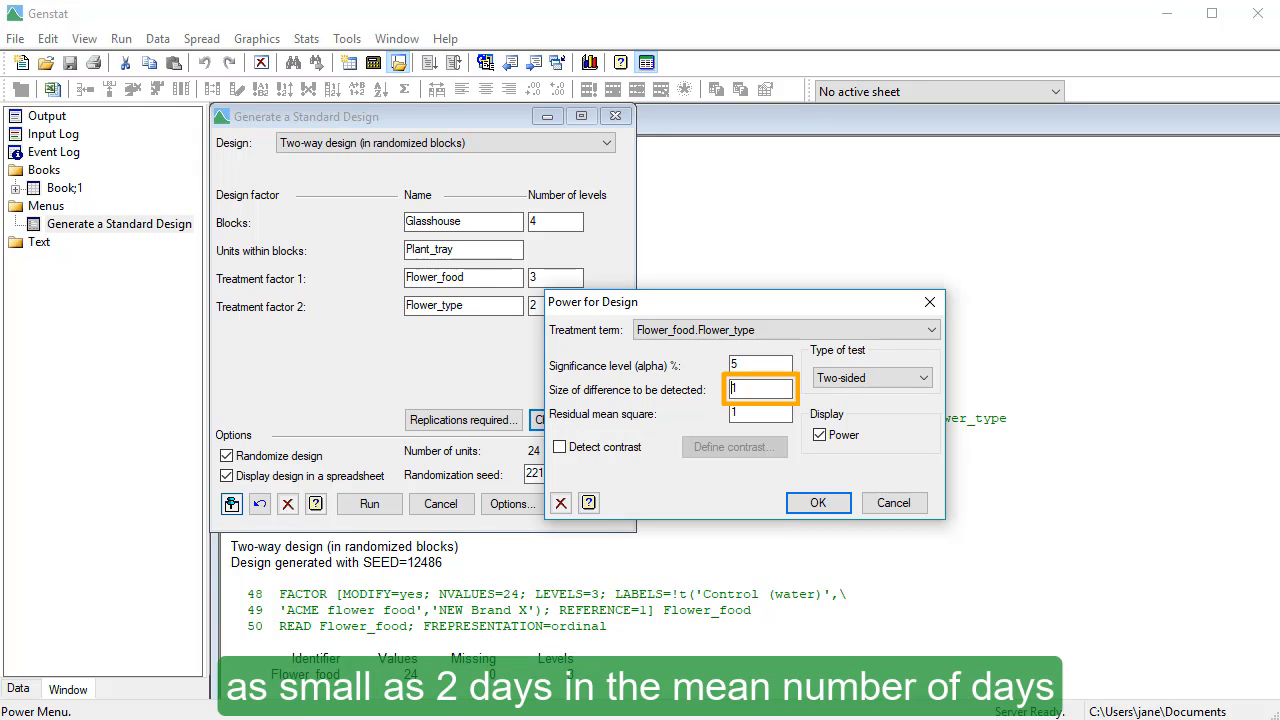
double_click(733, 388)
type("2")
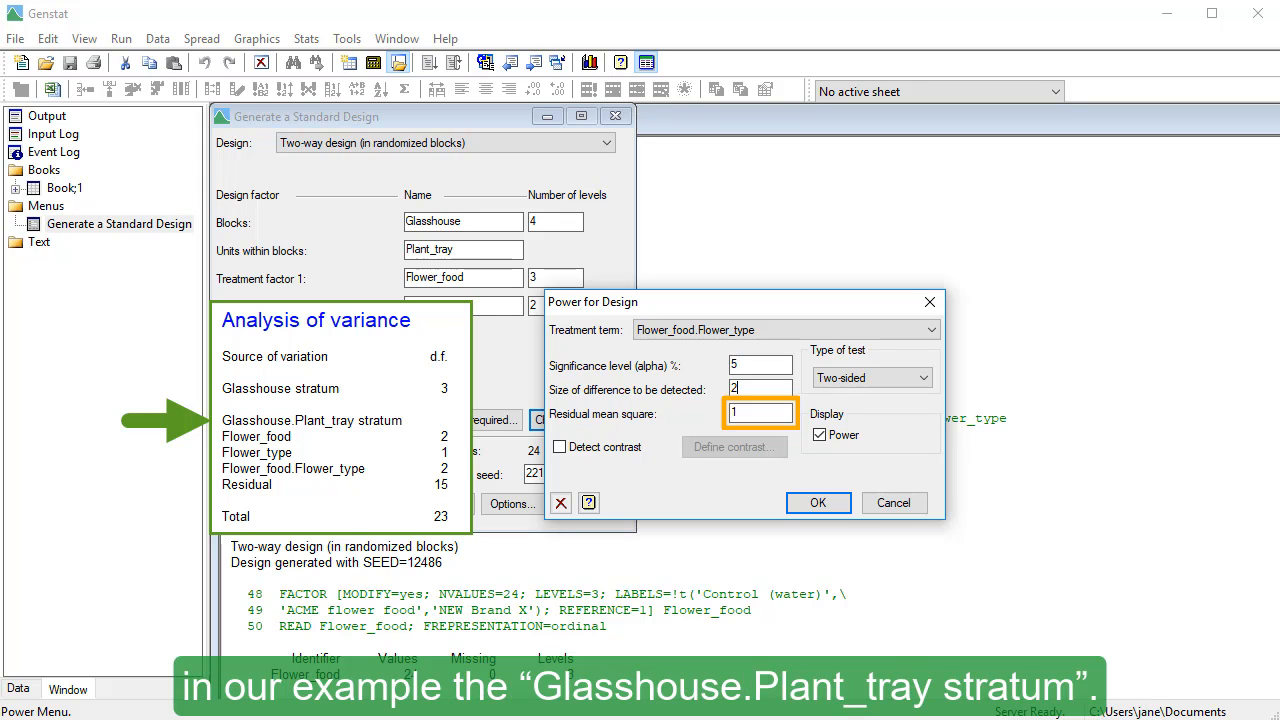
double_click(743, 414)
type("0.5")
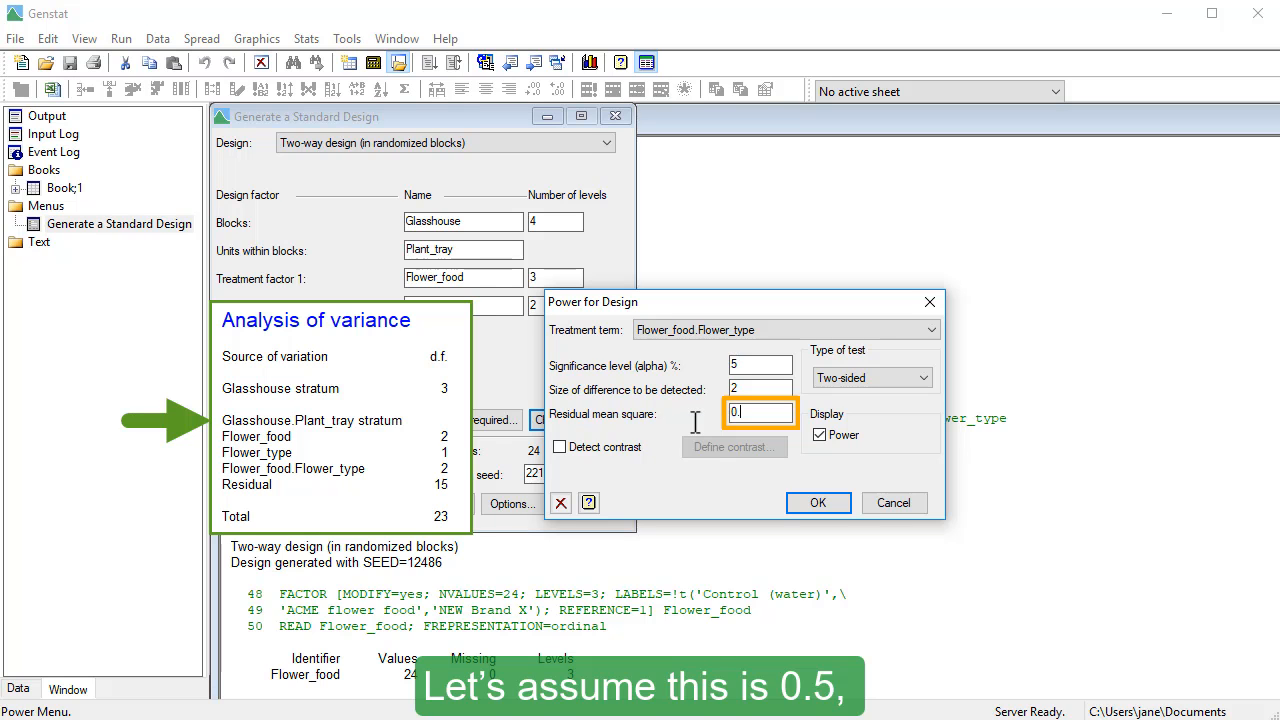
left_click(851, 378)
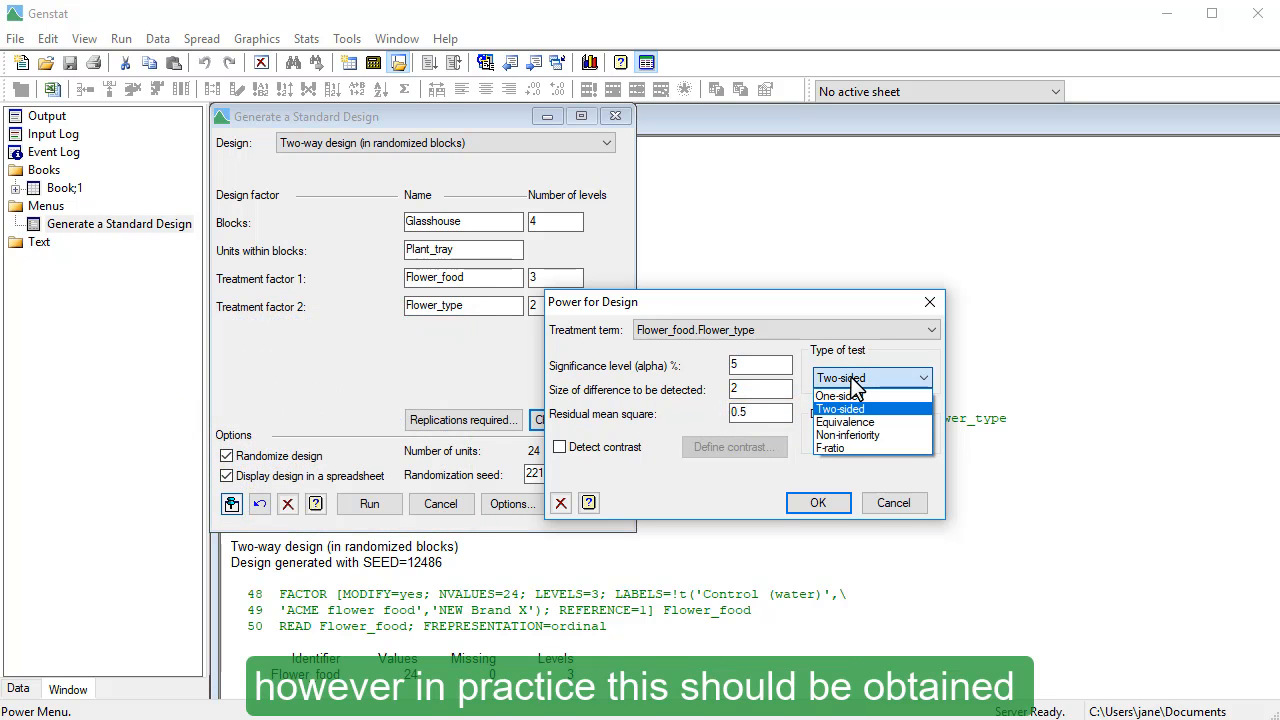
left_click(854, 408)
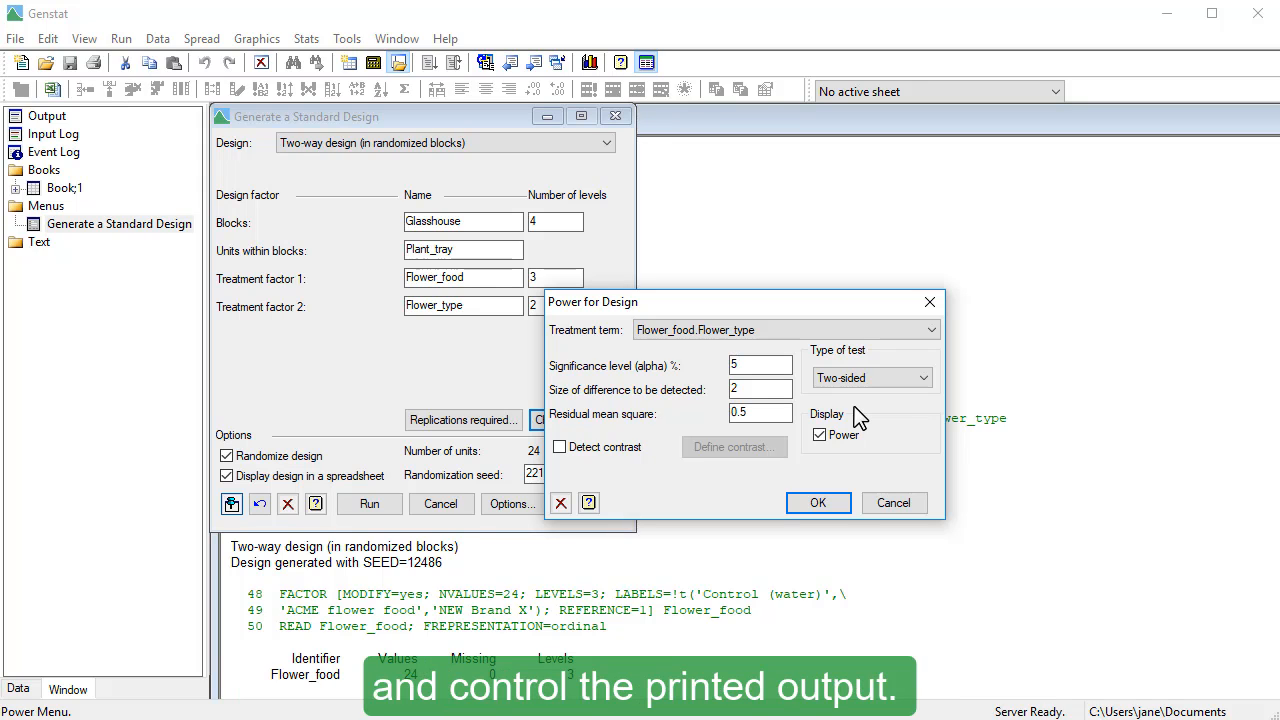
- Read the Power for Design help page through its option descriptions, from treatment term to display, and return to the power settings
left_click(588, 503)
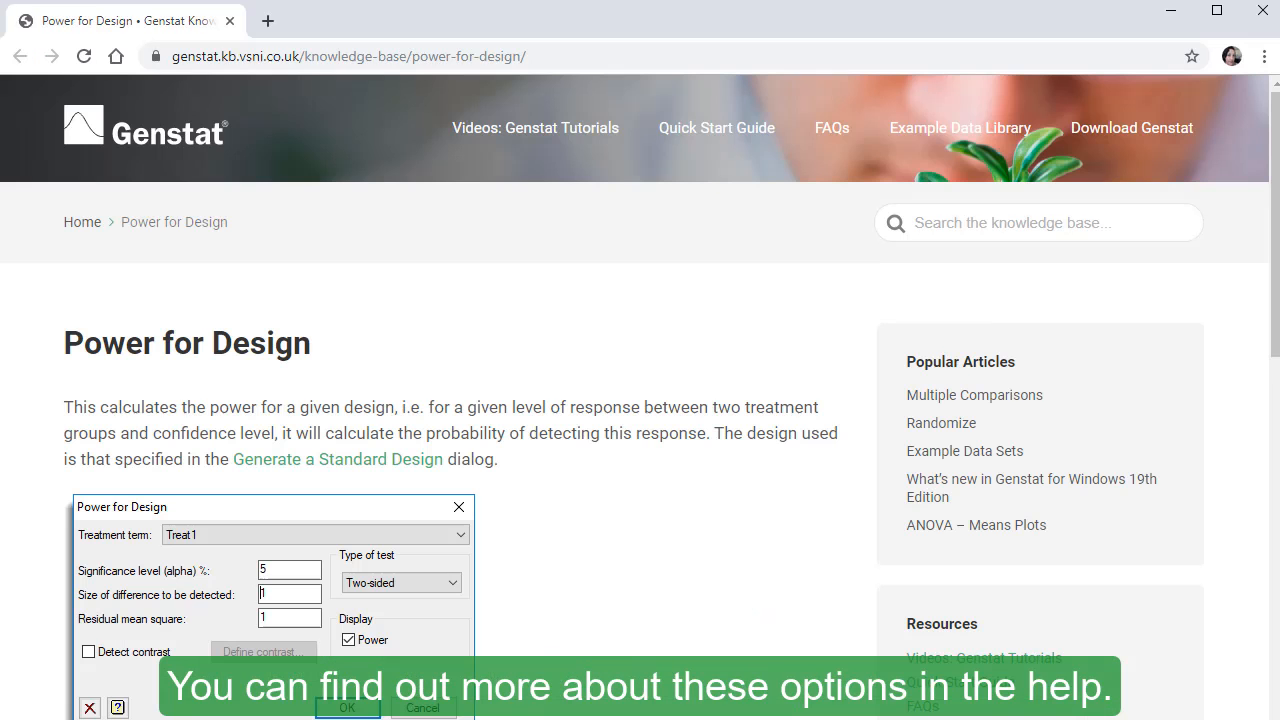
scroll(640, 400, "down", 3)
scroll(640, 400, "down", 5)
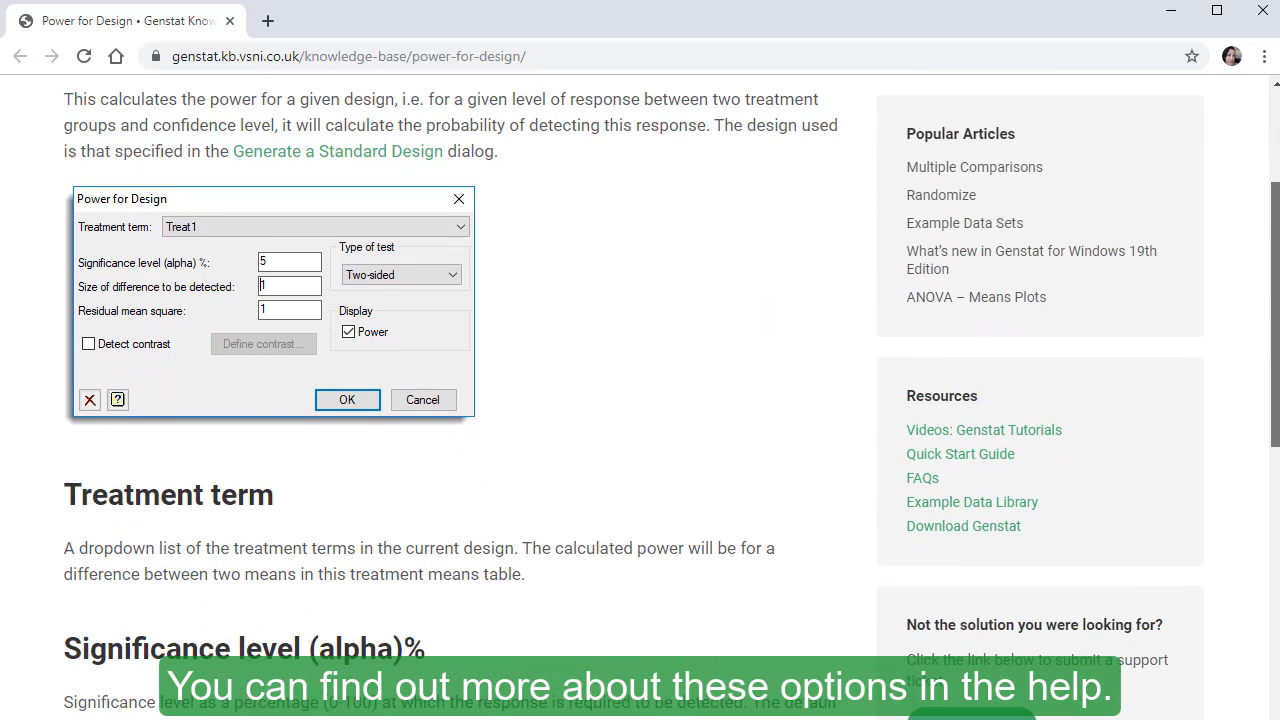
scroll(640, 400, "down", 5)
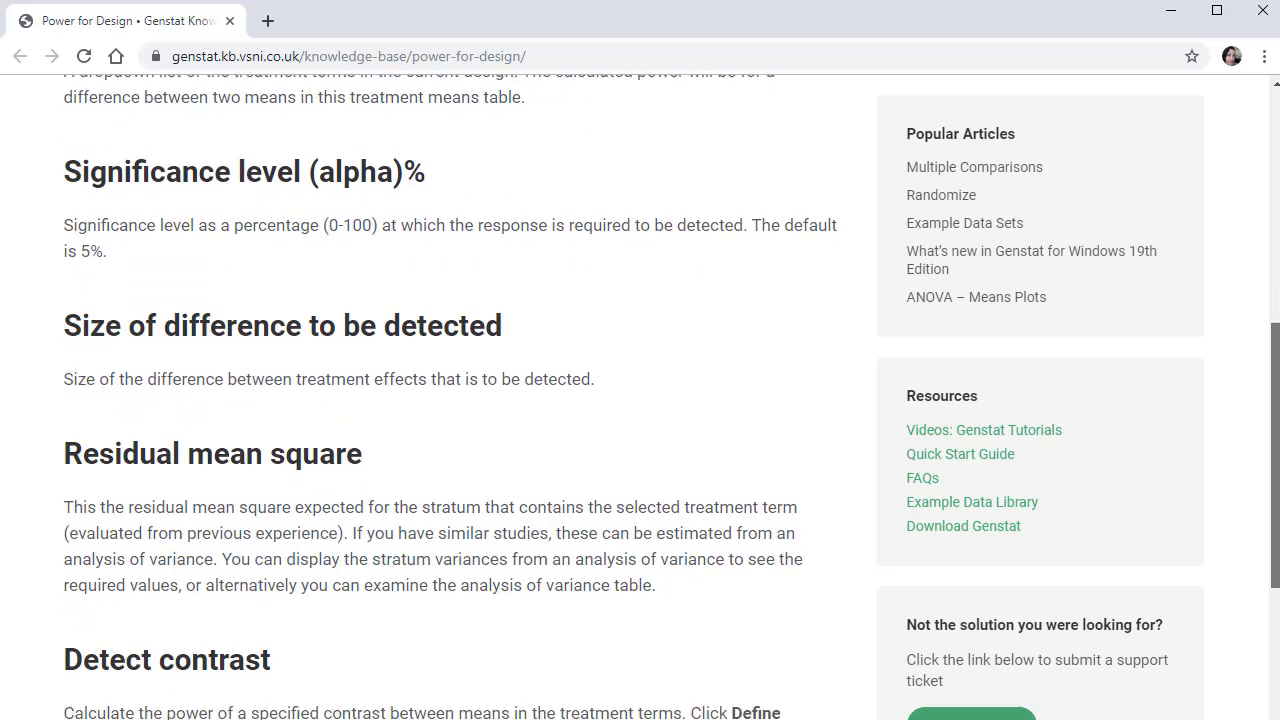
scroll(640, 400, "down", 5)
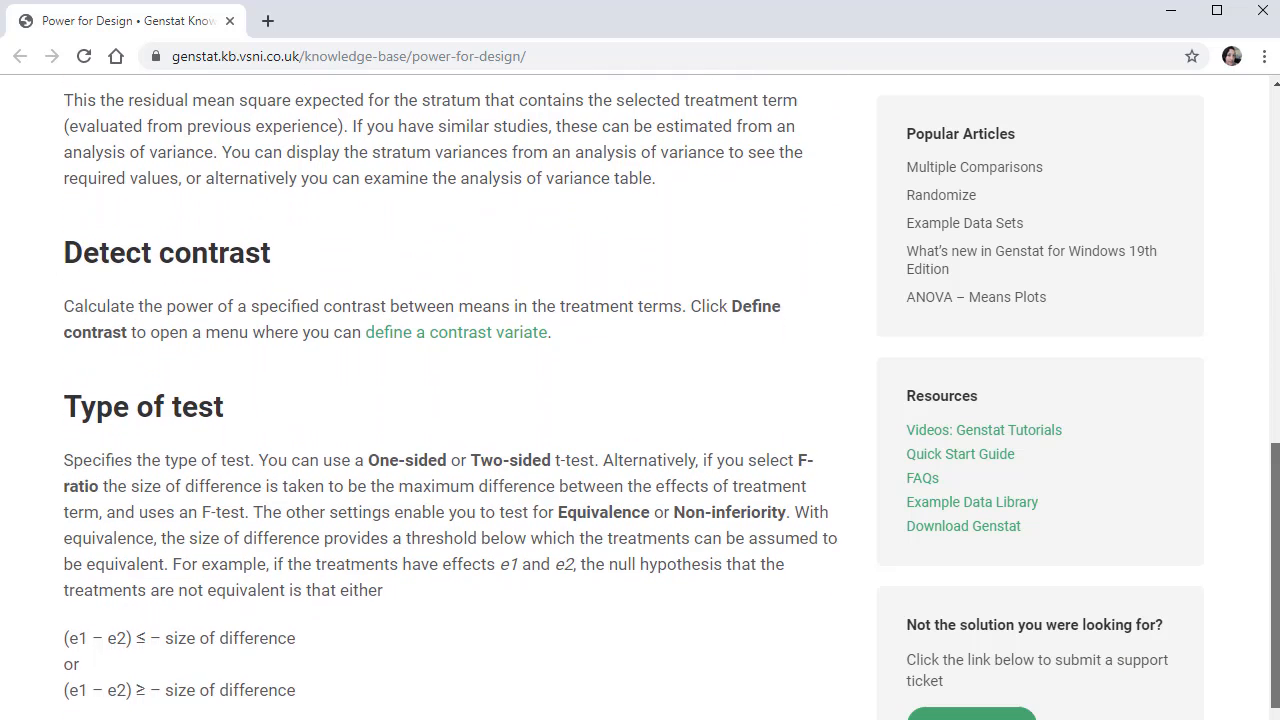
scroll(640, 400, "down", 5)
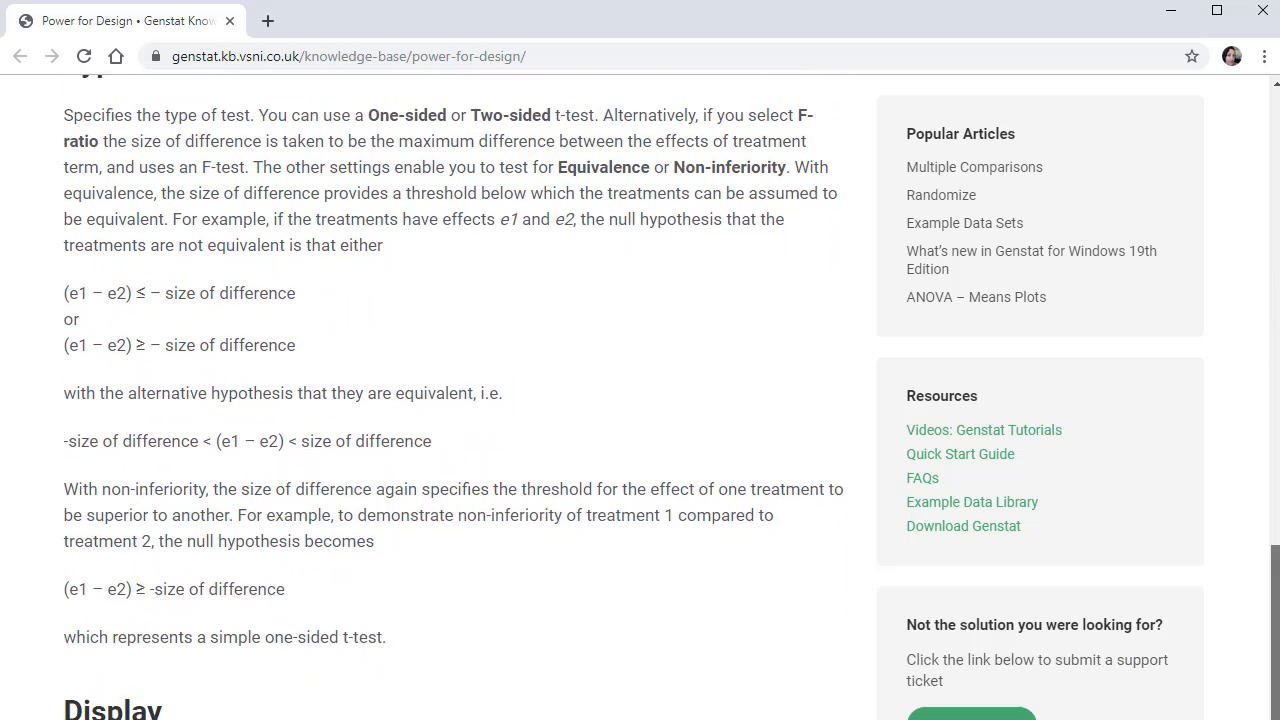
scroll(640, 400, "down", 1)
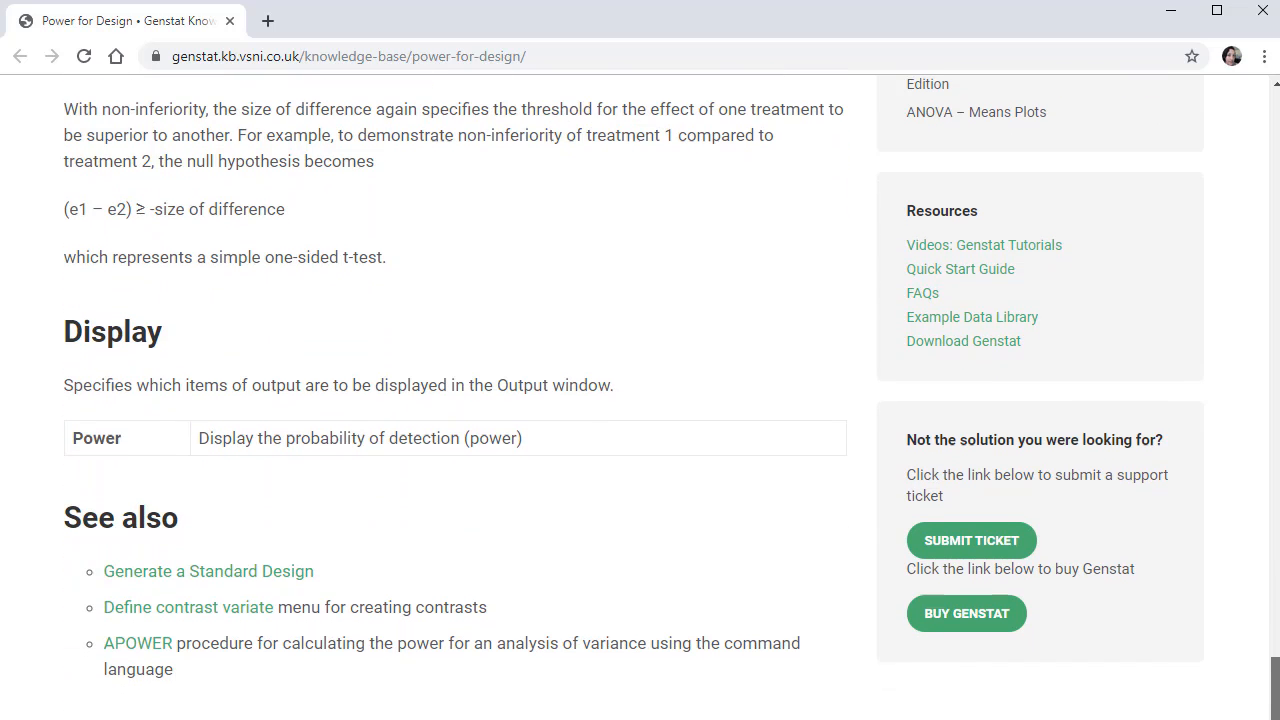
left_click(1171, 11)
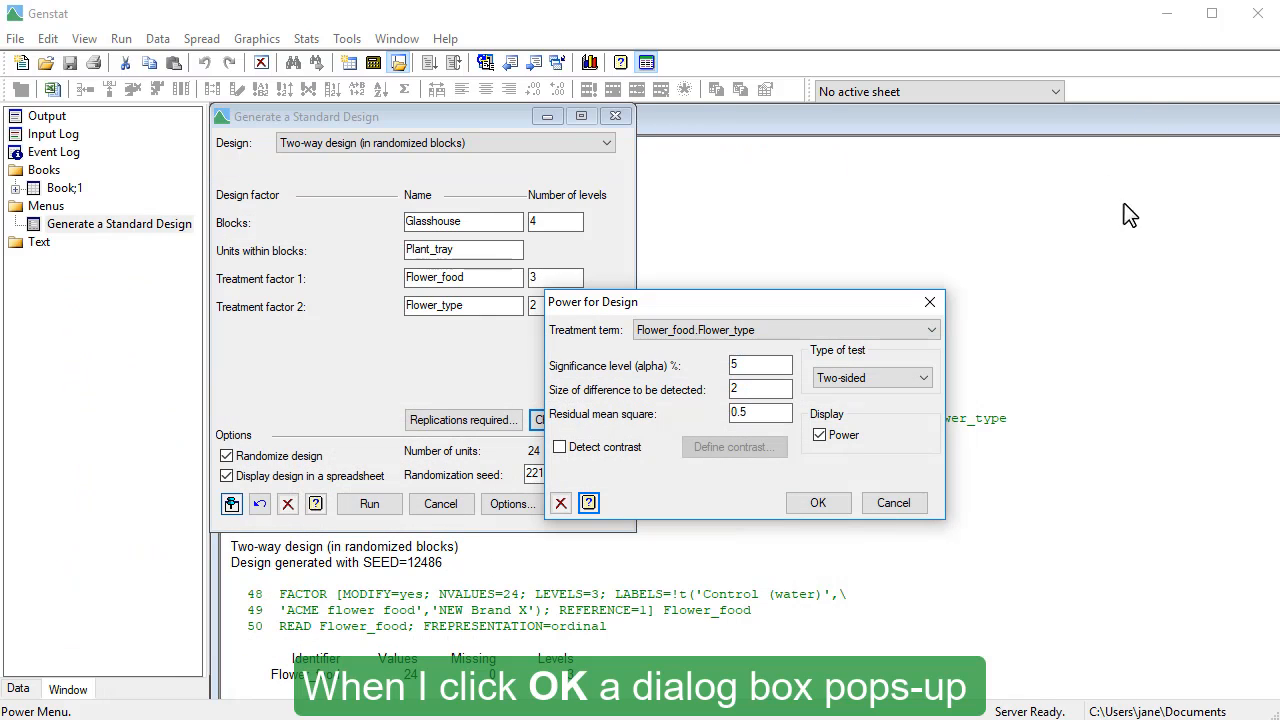
- Calculate the design's power for the Flower_food.Flower_type term and accept the result
left_click(818, 503)
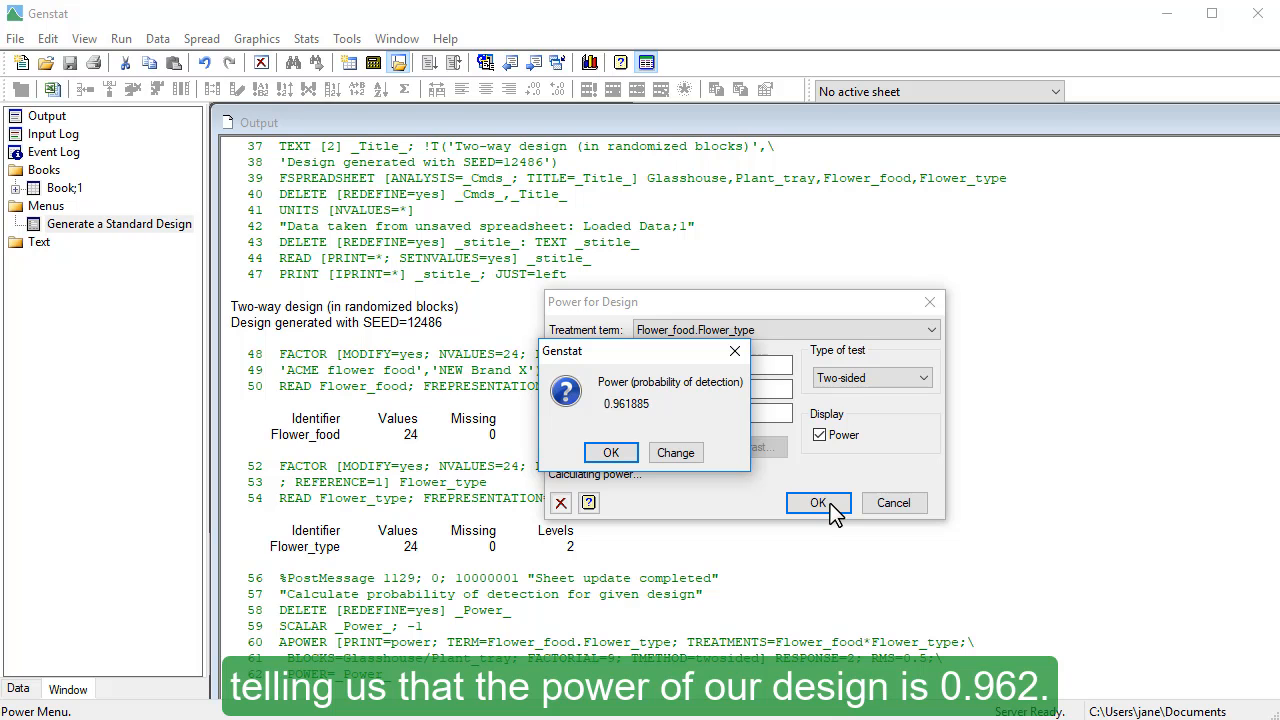
left_click(612, 453)
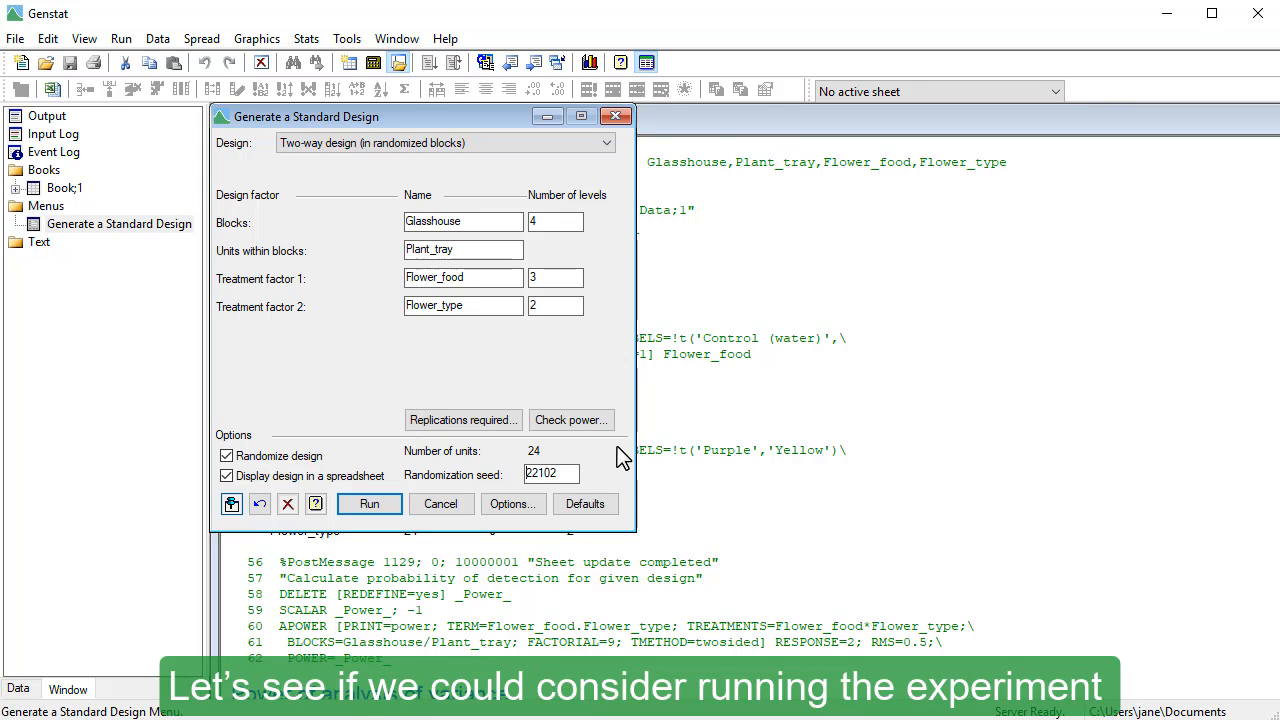
- Calculate the replications required for a difference of 2 and within-block variance of 0.5, without applying the result, and reveal the output
left_click(495, 428)
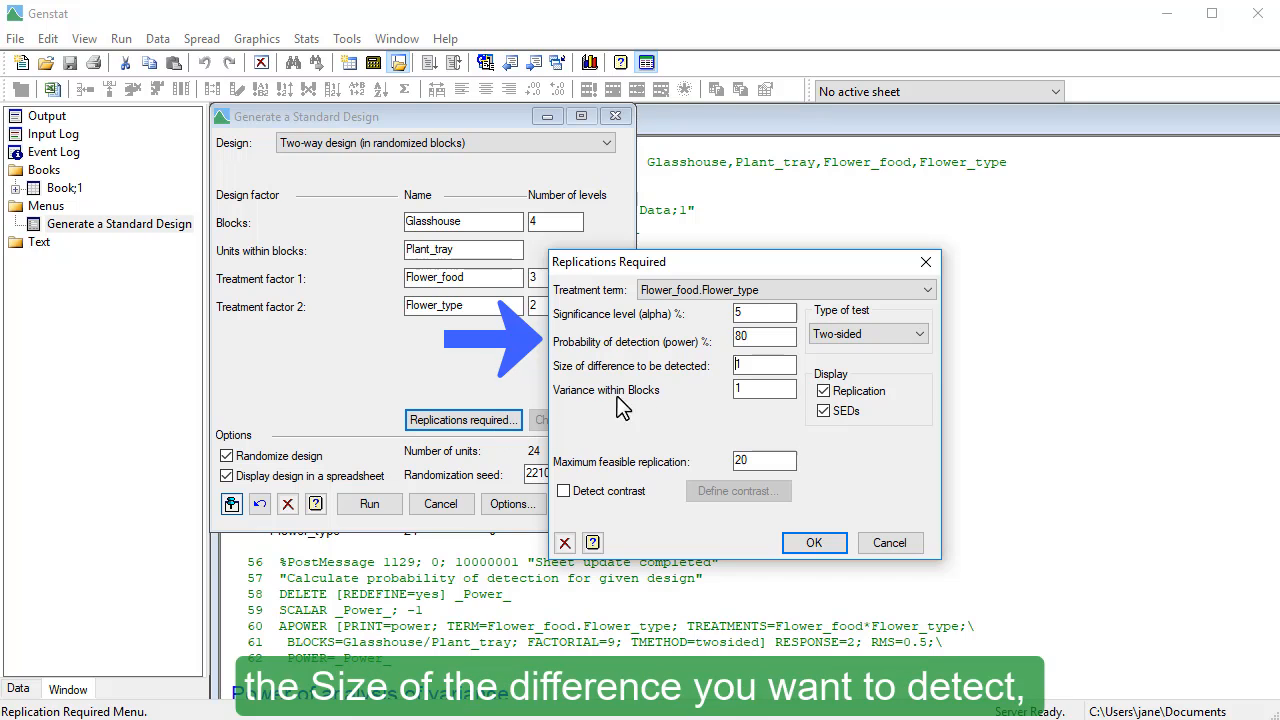
type("2")
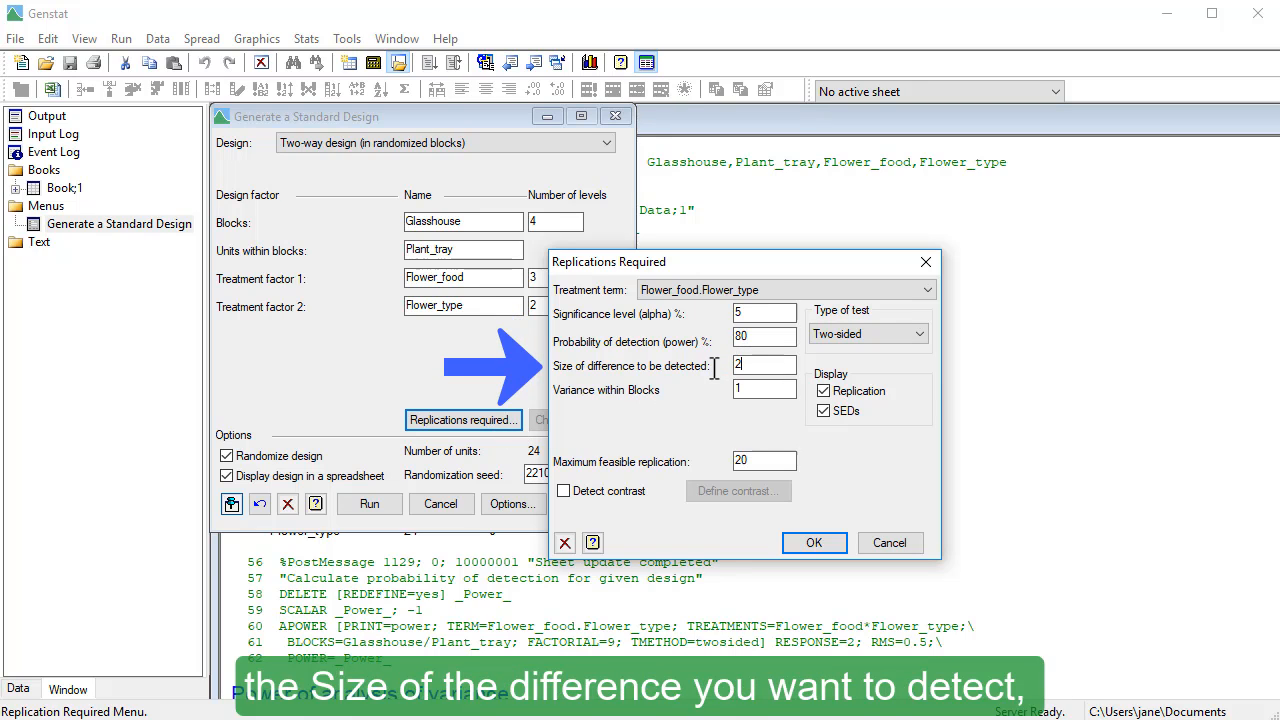
key("Tab")
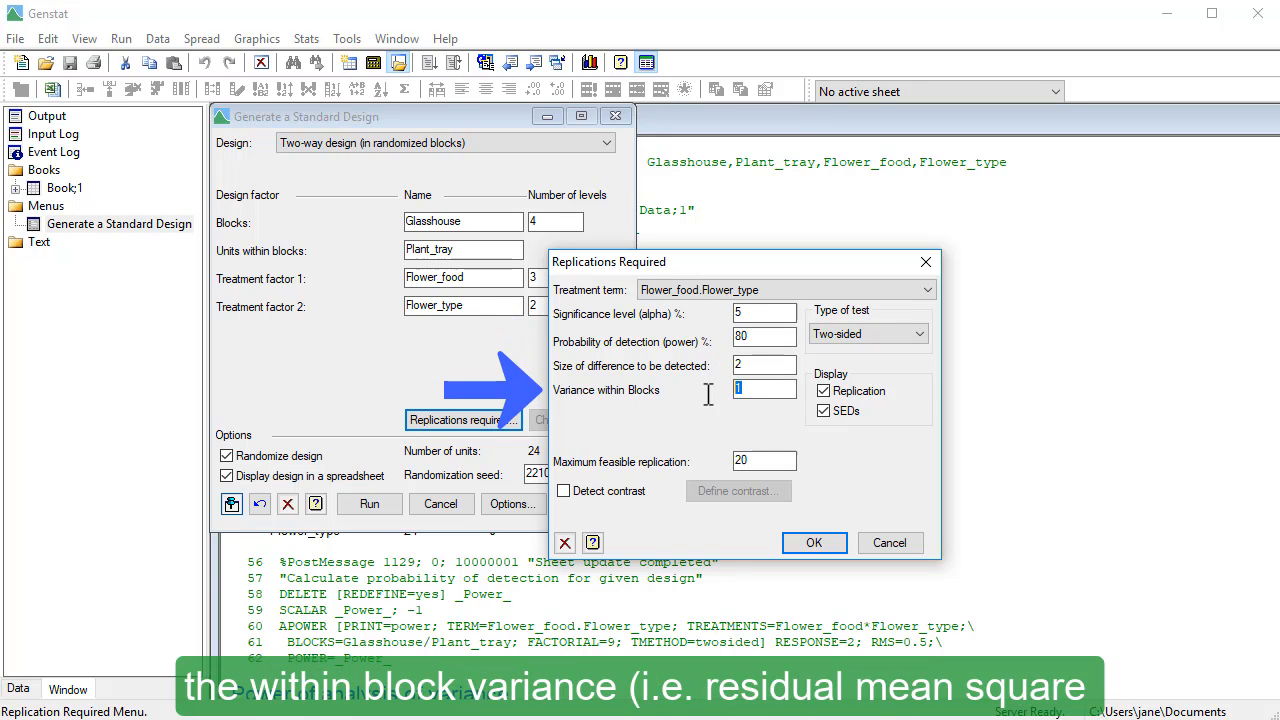
type("0.5")
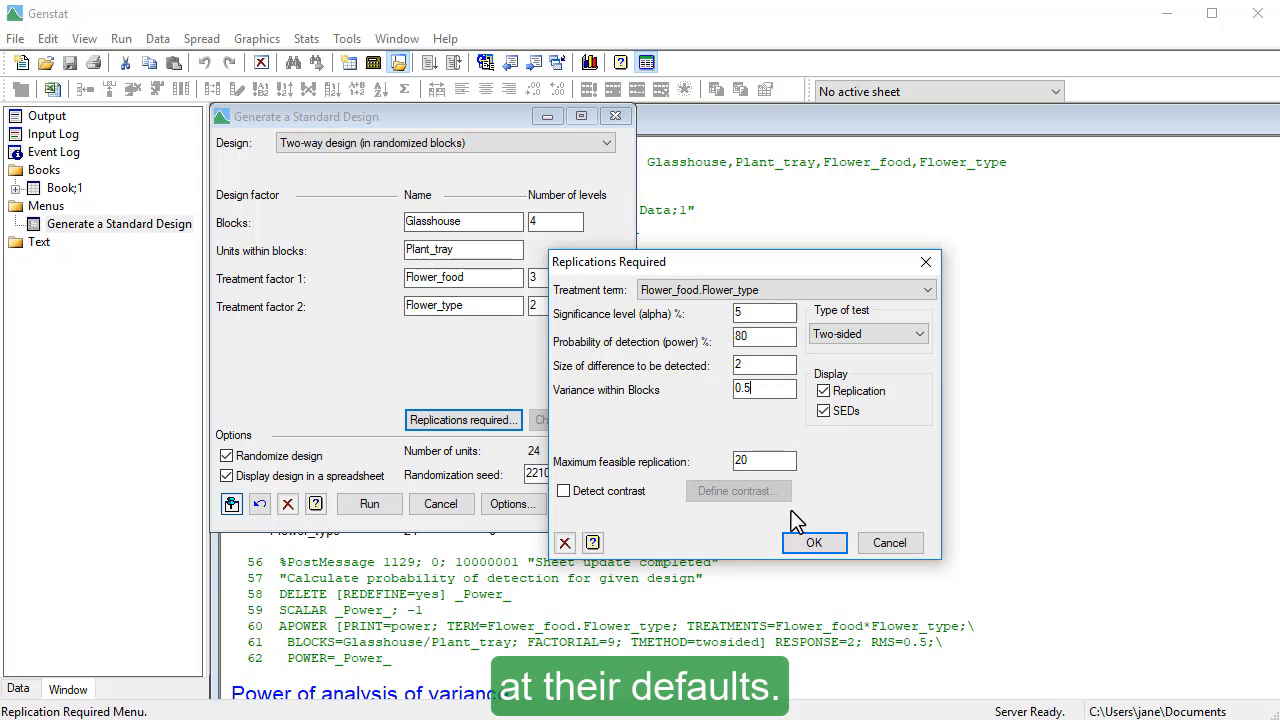
left_click(800, 545)
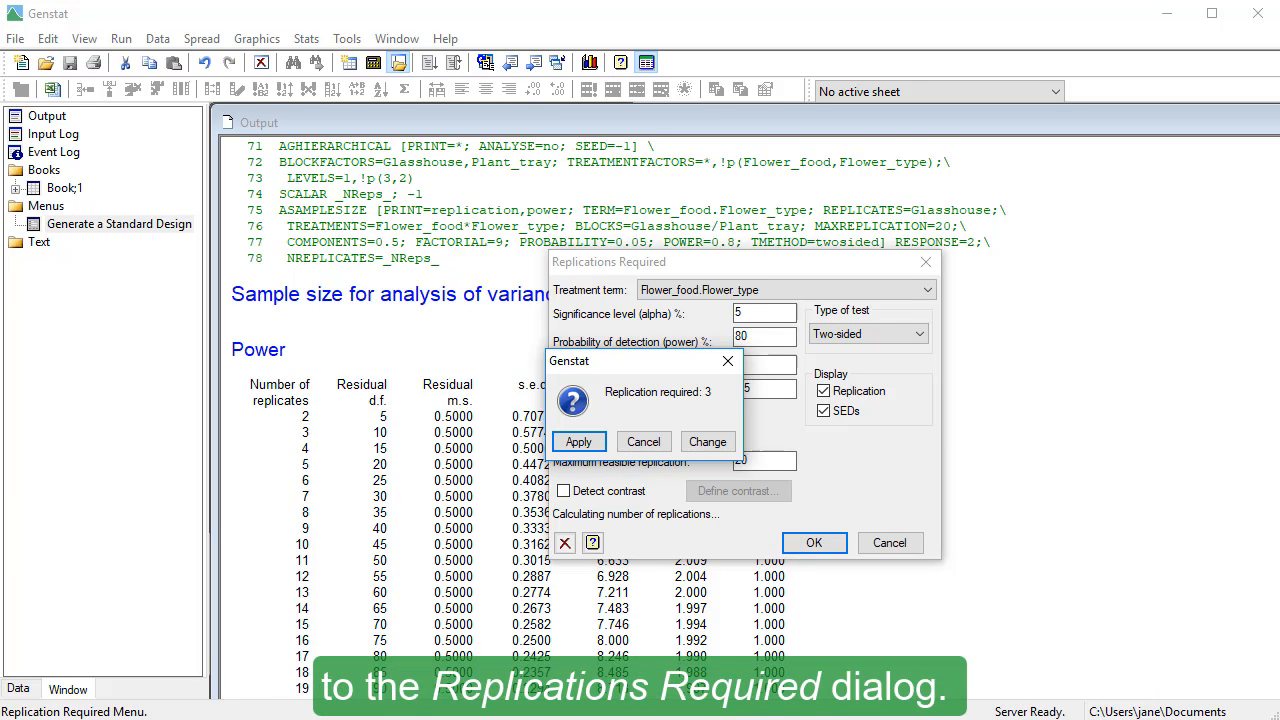
left_click(628, 438)
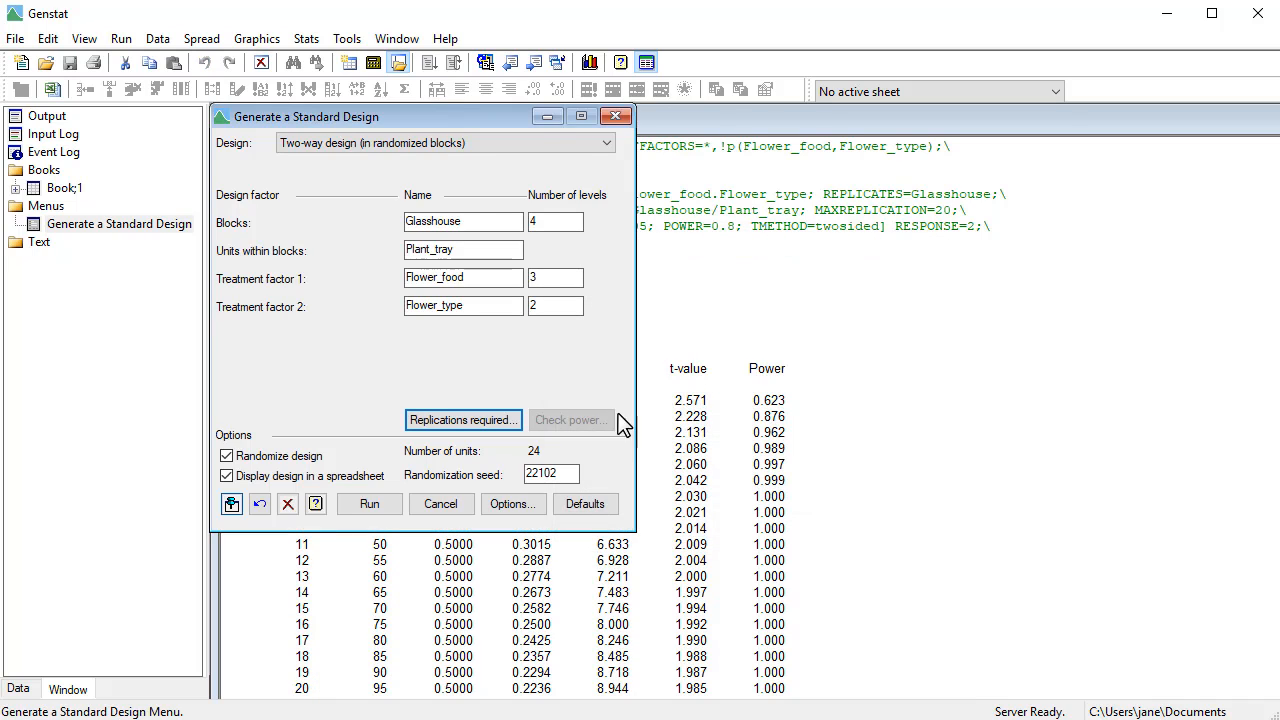
left_click(545, 116)
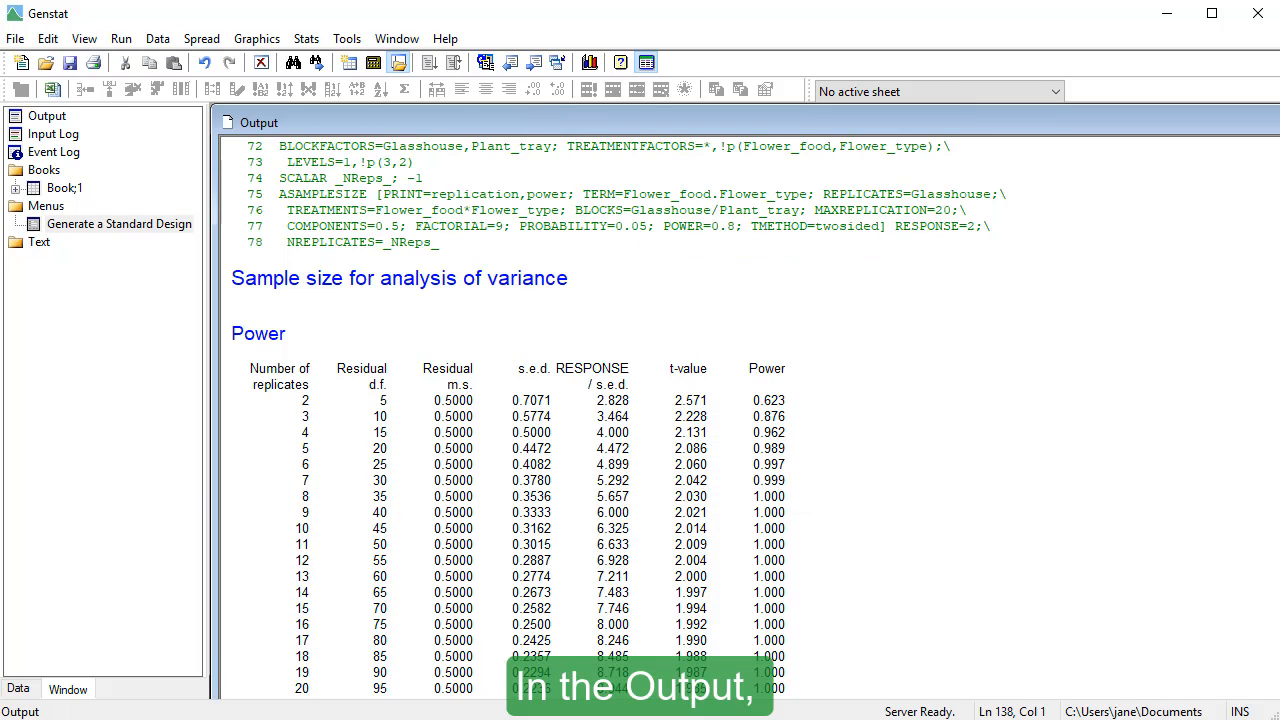